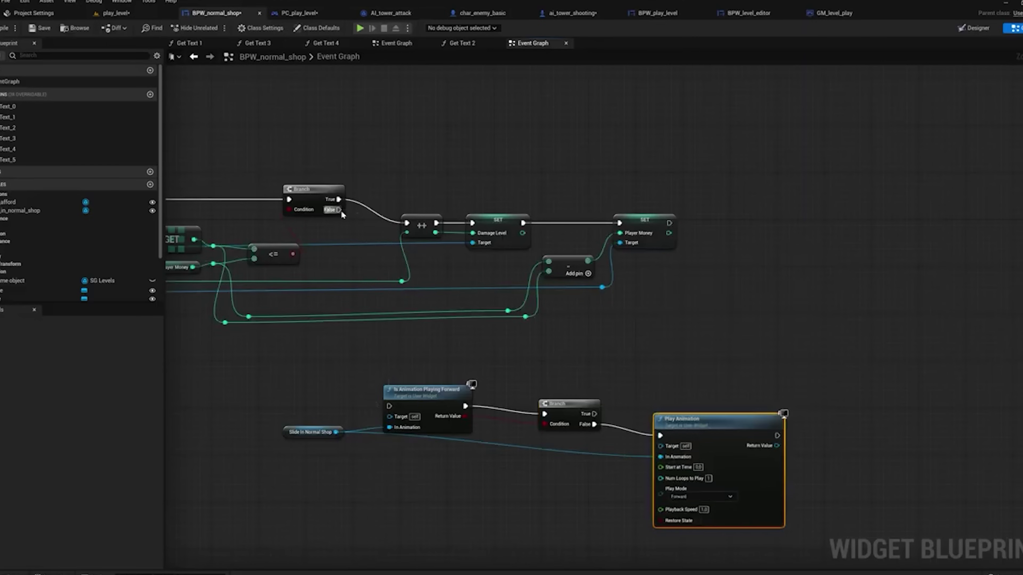
Step: Add a custom event near the Is Animation Playing Forward node in the BPW_normal_shop event graph
{"action": "right_click", "coordinate": [256, 405]}
{"action": "type", "text": "custom"}
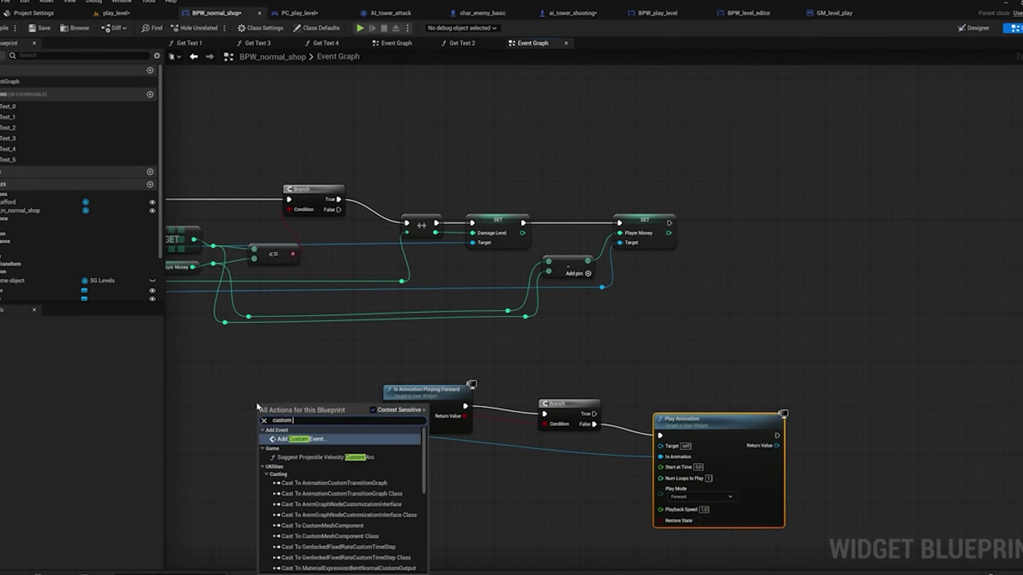
{"action": "key", "text": "Return"}
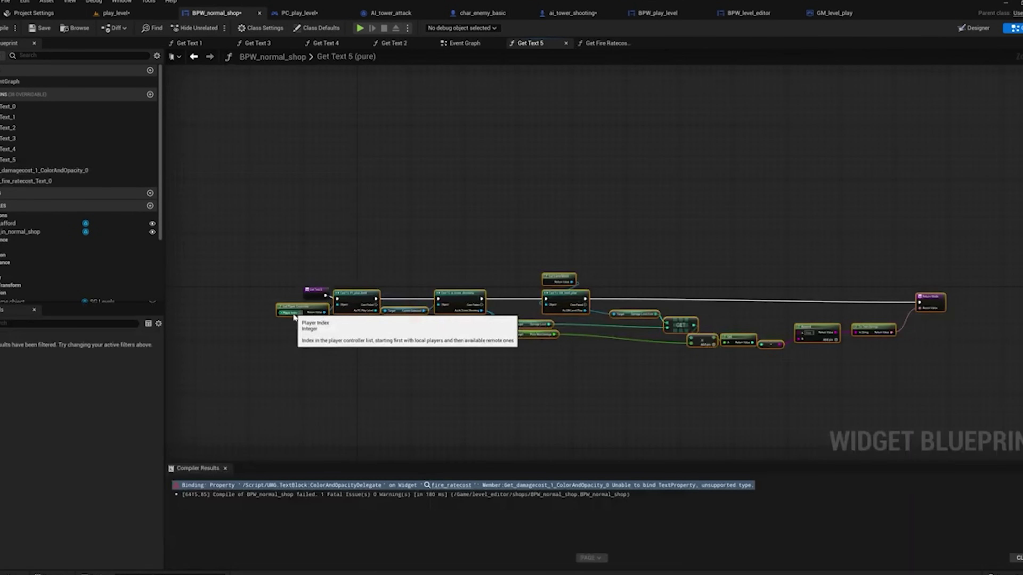
Step: Replace the existing nodes in the Get Fire Ratecost Text 0 function with the nodes copied from Get Text 5
{"action": "left_click", "coordinate": [583, 43]}
{"action": "right_click_drag", "start_coordinate": [776, 324], "coordinate": [512, 273]}
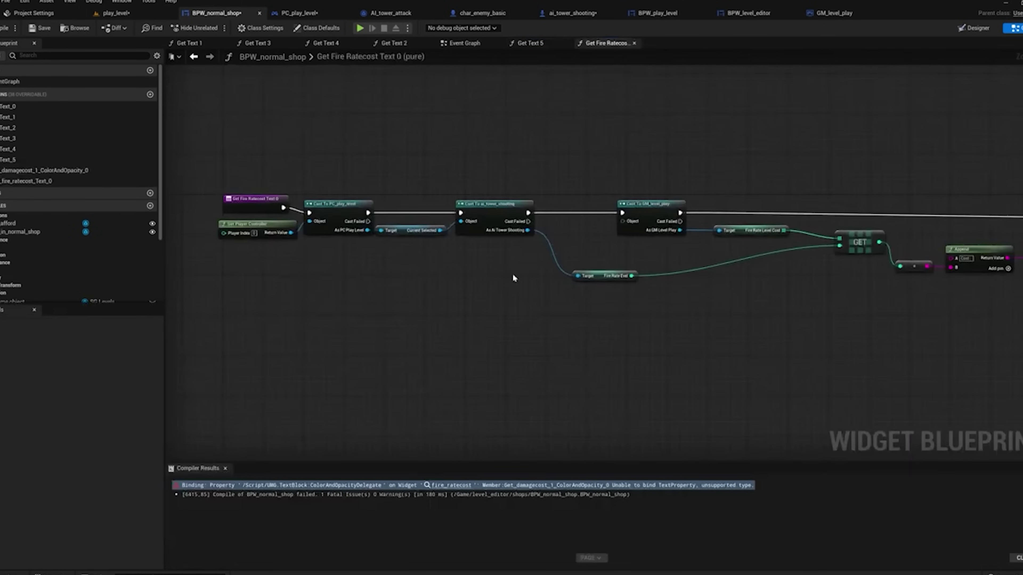
{"action": "scroll", "coordinate": [849, 341], "scroll_direction": "down", "scroll_amount": 1}
{"action": "right_click_drag", "start_coordinate": [849, 341], "coordinate": [651, 352]}
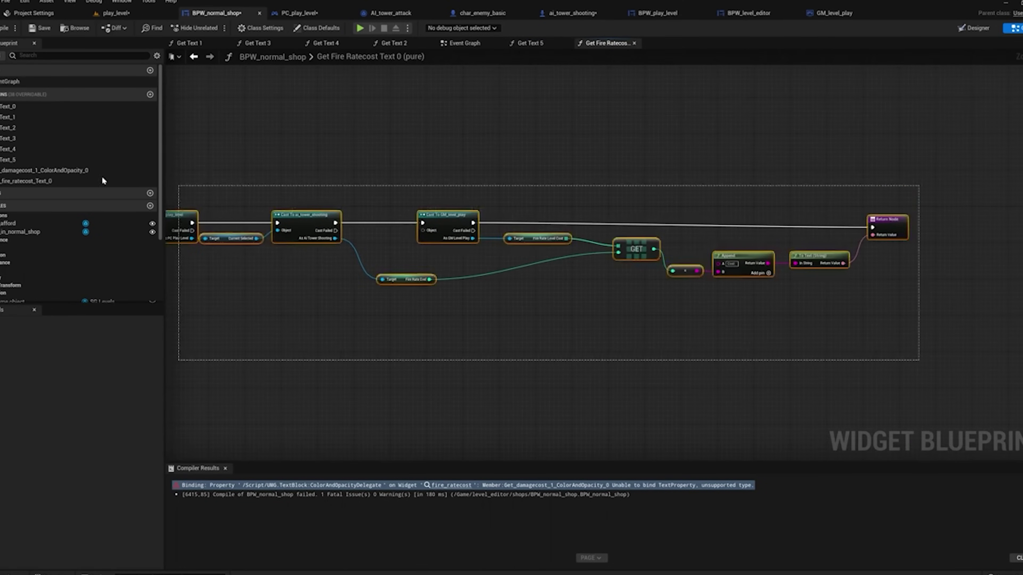
{"action": "left_click_drag", "start_coordinate": [102, 178], "coordinate": [431, 212]}
{"action": "left_click_drag", "start_coordinate": [510, 197], "coordinate": [501, 197]}
{"action": "key", "text": "Delete"}
{"action": "right_click_drag", "start_coordinate": [529, 238], "coordinate": [489, 246]}
{"action": "key", "text": "ctrl+v"}
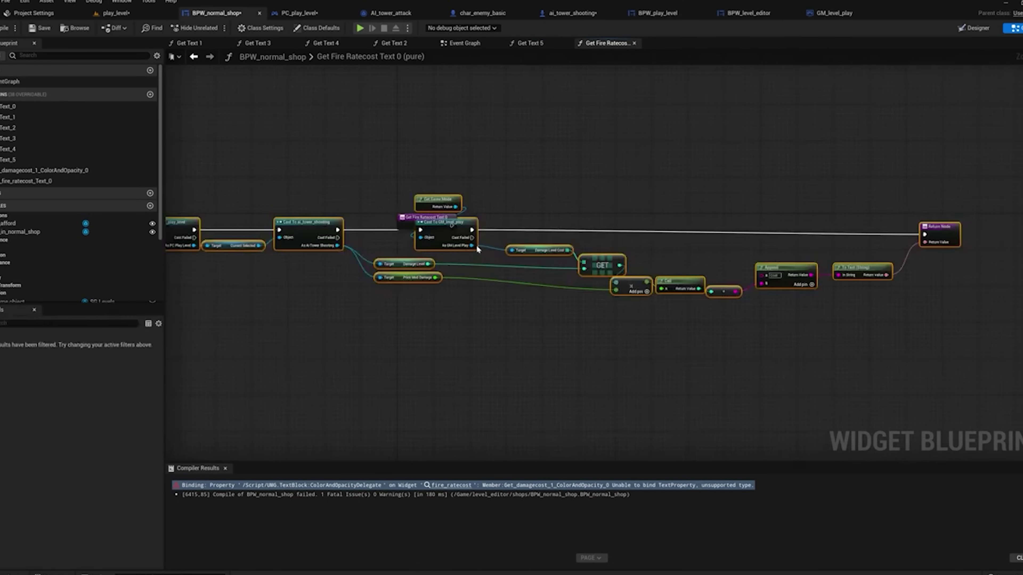
{"action": "left_click_drag", "start_coordinate": [328, 220], "coordinate": [642, 228]}
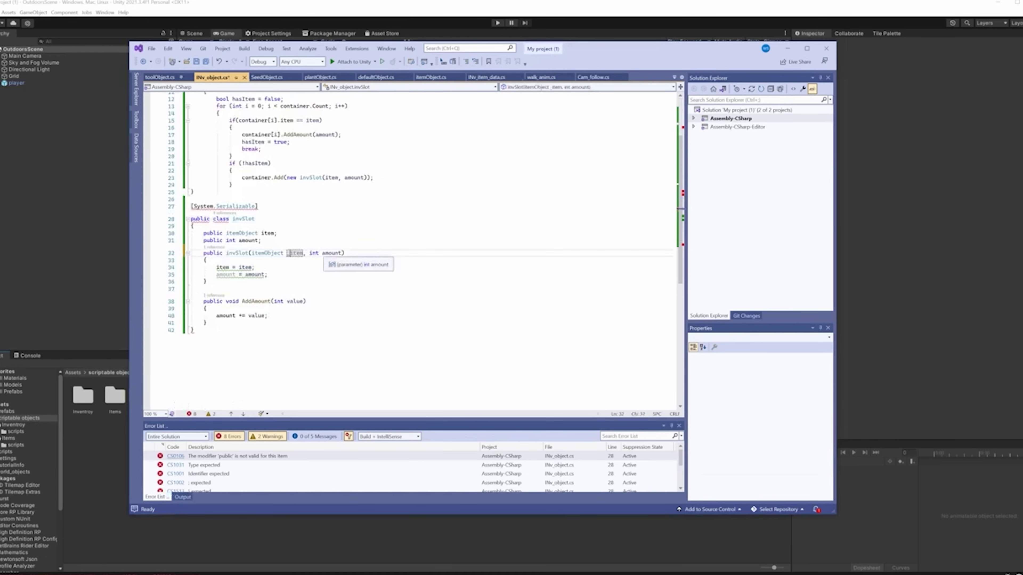
Step: Switch to Visual Studio and save the INv_object.cs script
{"action": "key", "text": "ctrl+s"}
{"action": "scroll", "coordinate": [402, 242], "scroll_direction": "up", "scroll_amount": 2}
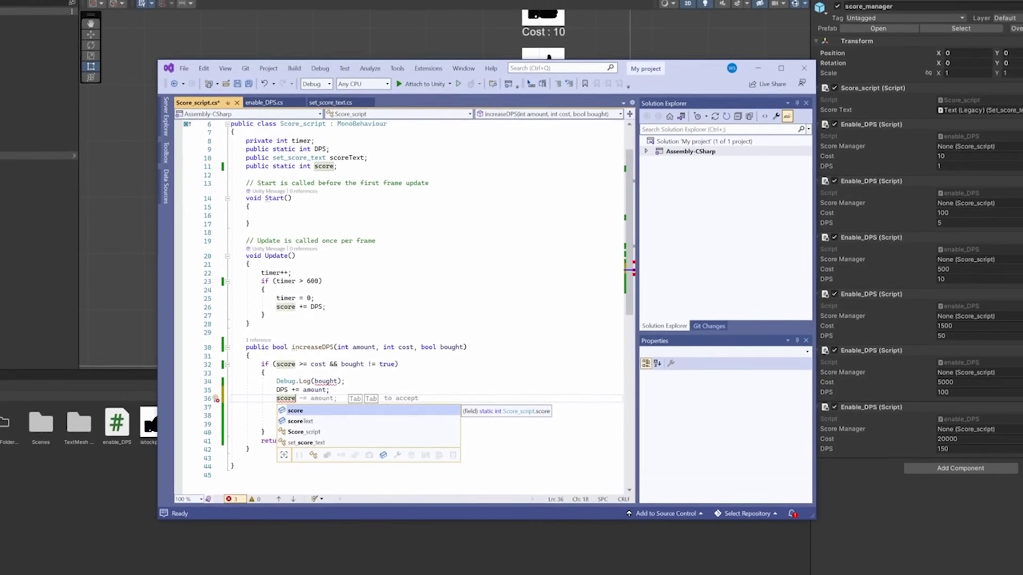
Step: Complete the score variable on the line below DPS += amount in the increaseDPS function of Score_script.cs
{"action": "key", "text": "Tab"}
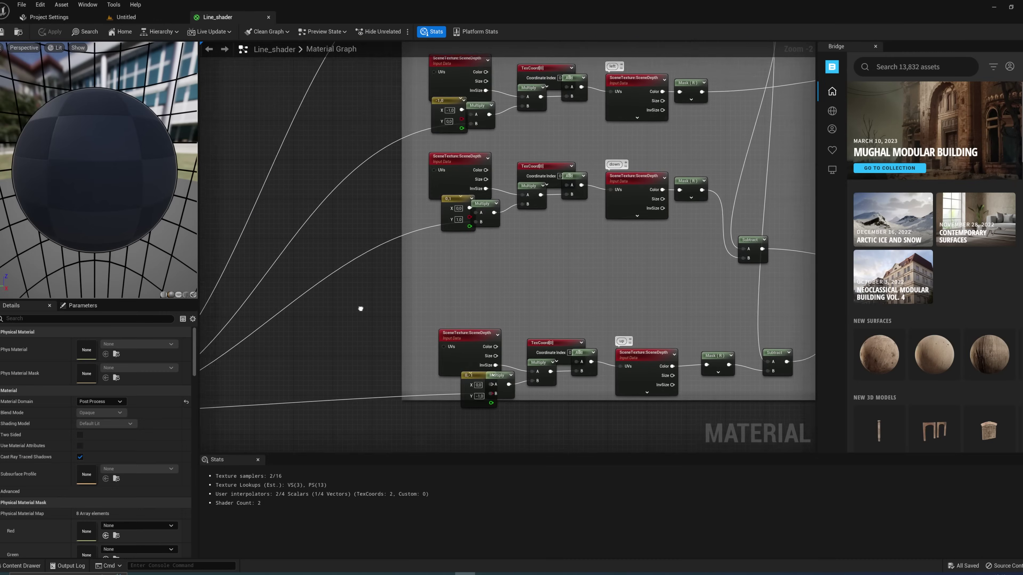
{"action": "right_click_drag", "start_coordinate": [360, 309], "coordinate": [307, 336]}
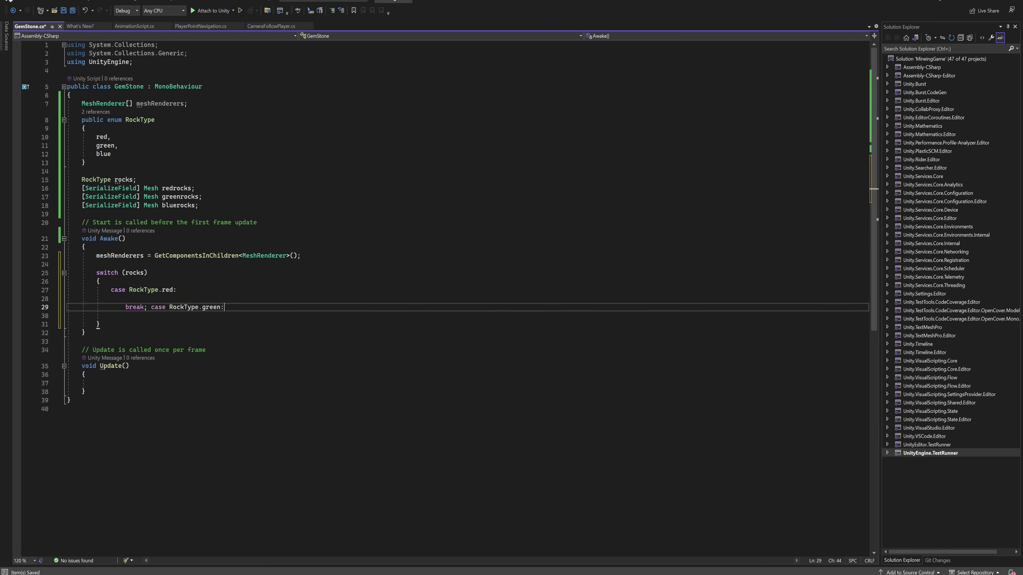
Step: Separate the break statements and the RockType.green case onto their own lines in the rocks switch of GemStone.cs
{"action": "left_click", "coordinate": [147, 307]}
{"action": "key", "text": "Return"}
{"action": "left_click", "coordinate": [184, 315]}
{"action": "key", "text": "Return"}
{"action": "key", "text": "Return"}
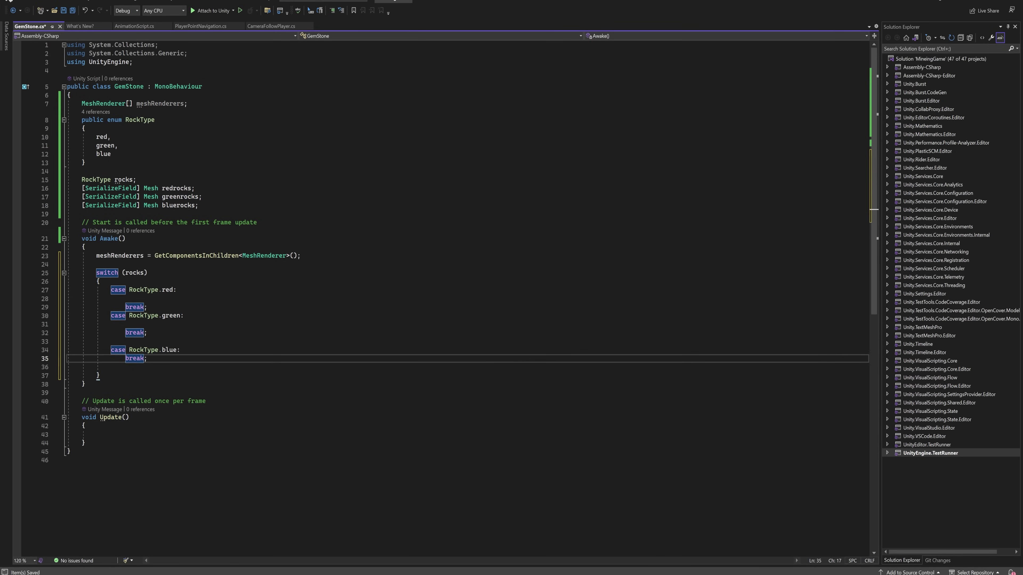
{"action": "left_click", "coordinate": [147, 307]}
{"action": "key", "text": "BackSpace"}
{"action": "key", "text": "Return"}
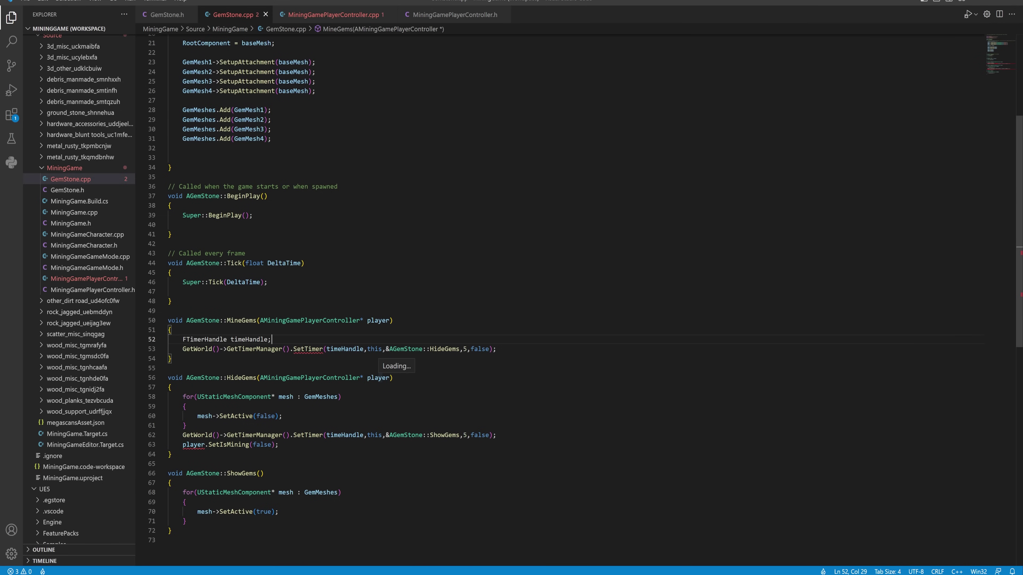
Step: In MineGems of GemStone.cpp, declare an FTimerDelegate named Delegate and start a Delegate.BindUFunction call with this as first argument
{"action": "key", "text": "Return"}
{"action": "type", "text": "FTimerDelegate"}
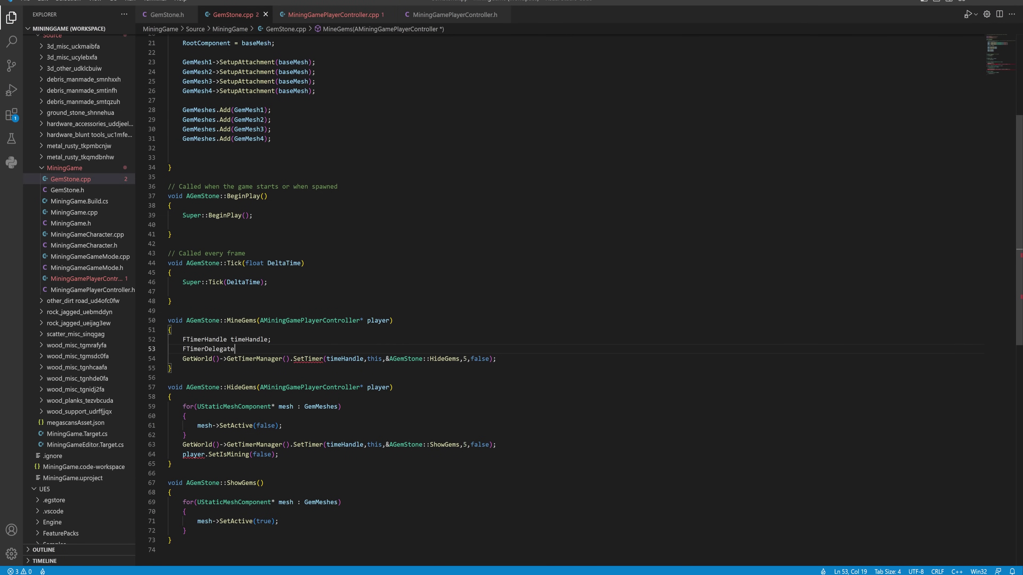
{"action": "type", "text": " Delegate;"}
{"action": "key", "text": "Return"}
{"action": "type", "text": "Delegate.BindUFunction(this"}
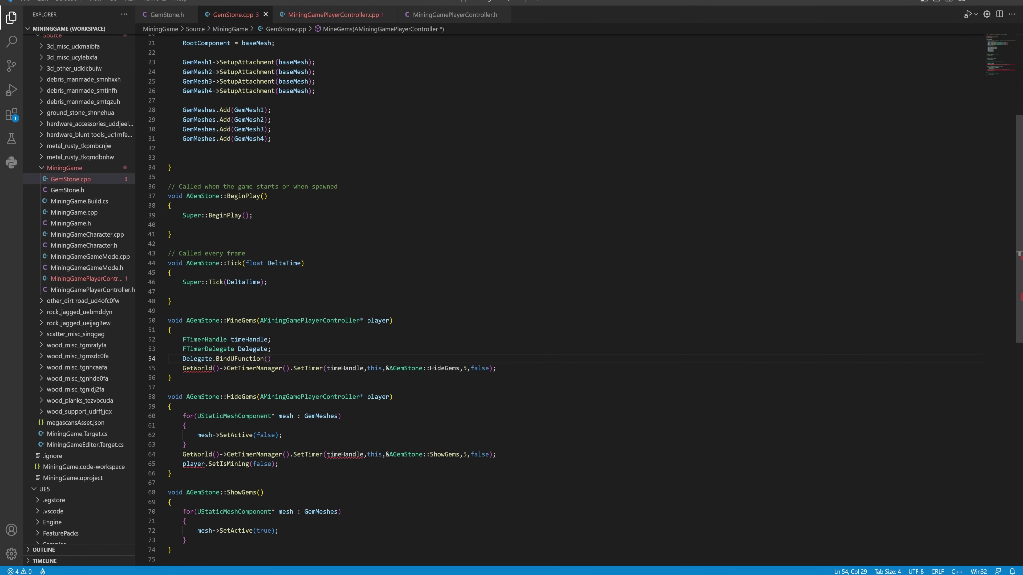
{"action": "type", "text": ","}
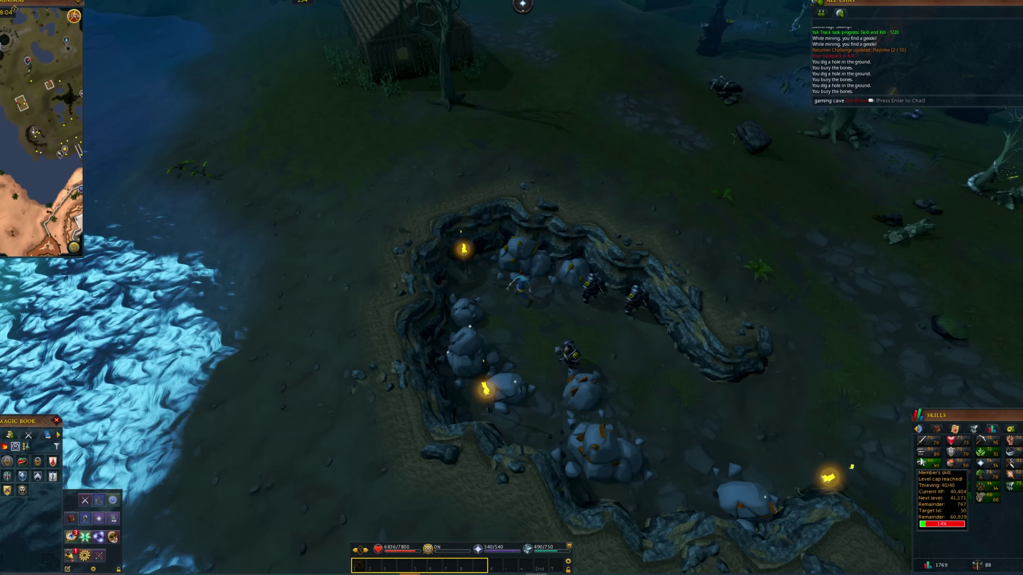
{"action": "mouse_move", "coordinate": [911, 458]}
{"action": "left_mouse_down"}
{"action": "mouse_move", "coordinate": [985, 456]}
{"action": "mouse_move", "coordinate": [970, 454]}
{"action": "left_mouse_up"}
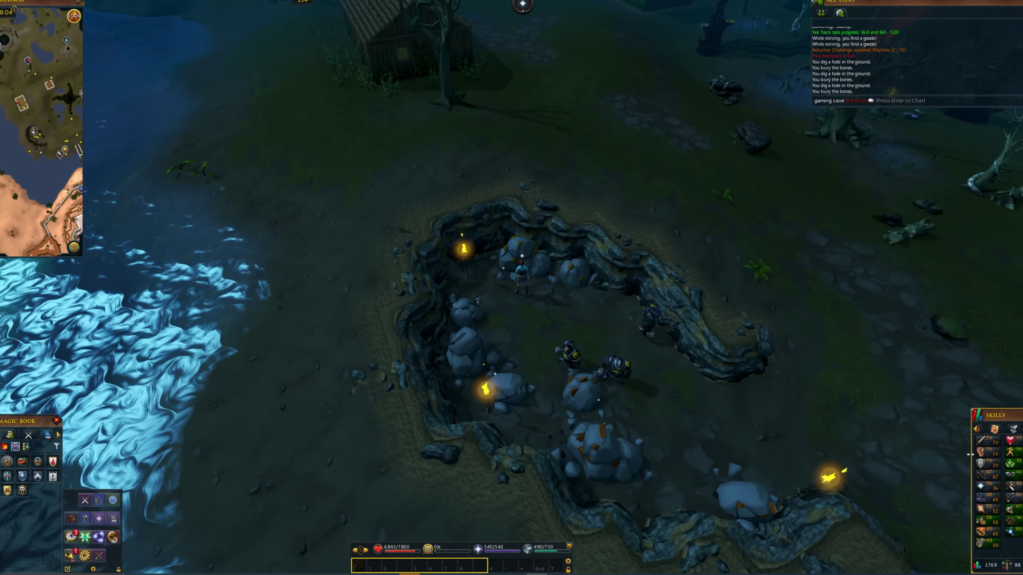
{"action": "left_click", "coordinate": [479, 356]}
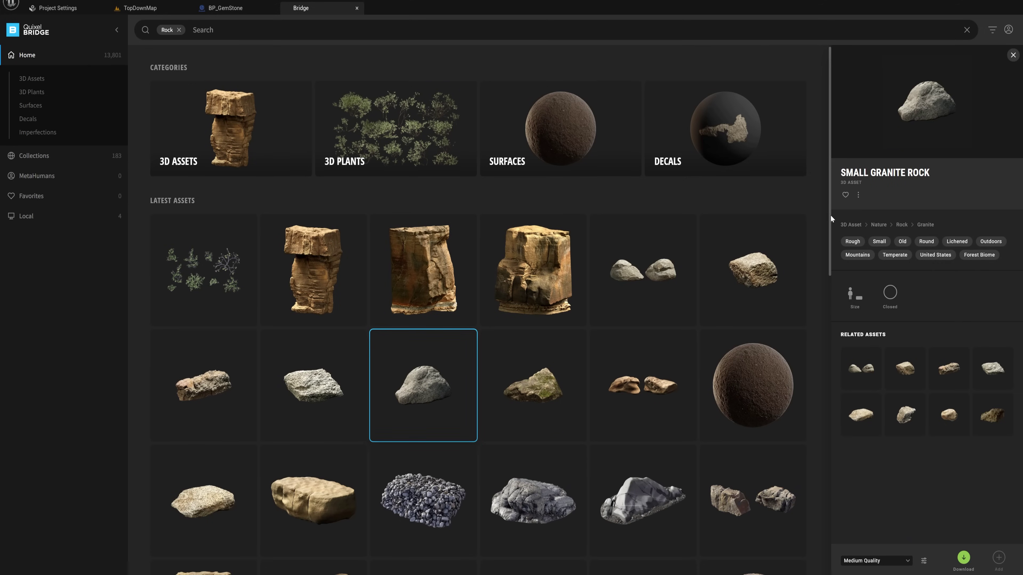
Step: Switch to Quixel Bridge and browse the assets listed for Rock
{"action": "scroll", "coordinate": [831, 214], "scroll_direction": "down", "scroll_amount": 2}
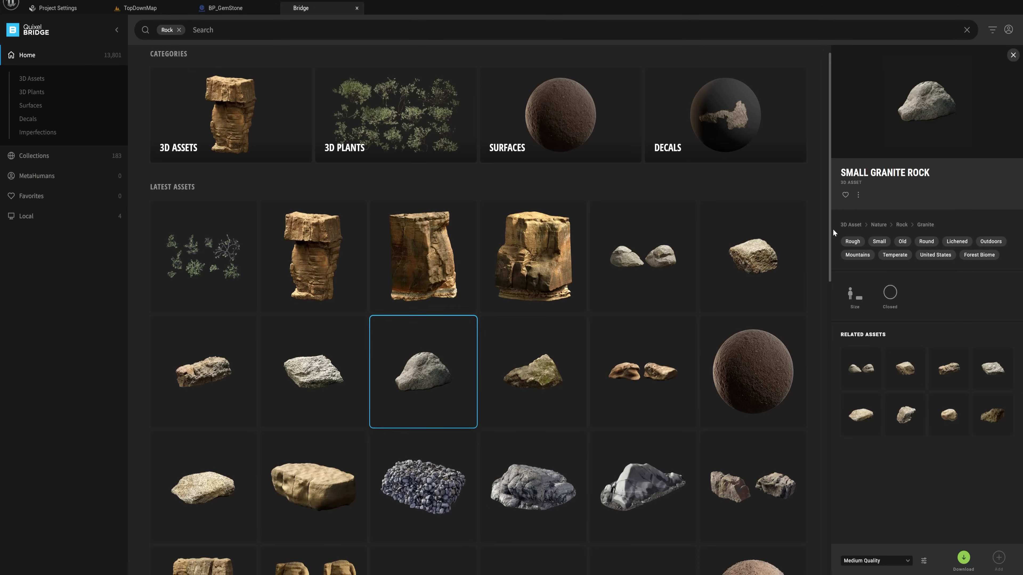
{"action": "scroll", "coordinate": [838, 256], "scroll_direction": "down", "scroll_amount": 2}
{"action": "scroll", "coordinate": [835, 240], "scroll_direction": "up", "scroll_amount": 1}
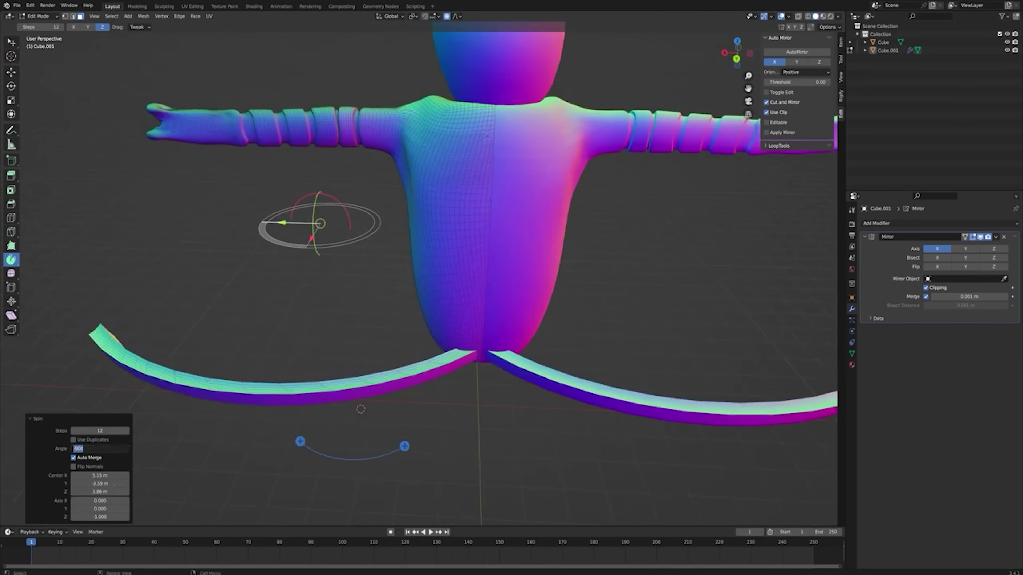
Step: Switch to Blender and adjust the angle of the Spin operation on the curved strip below the torso
{"action": "left_click", "coordinate": [88, 460]}
{"action": "key", "text": "Return"}
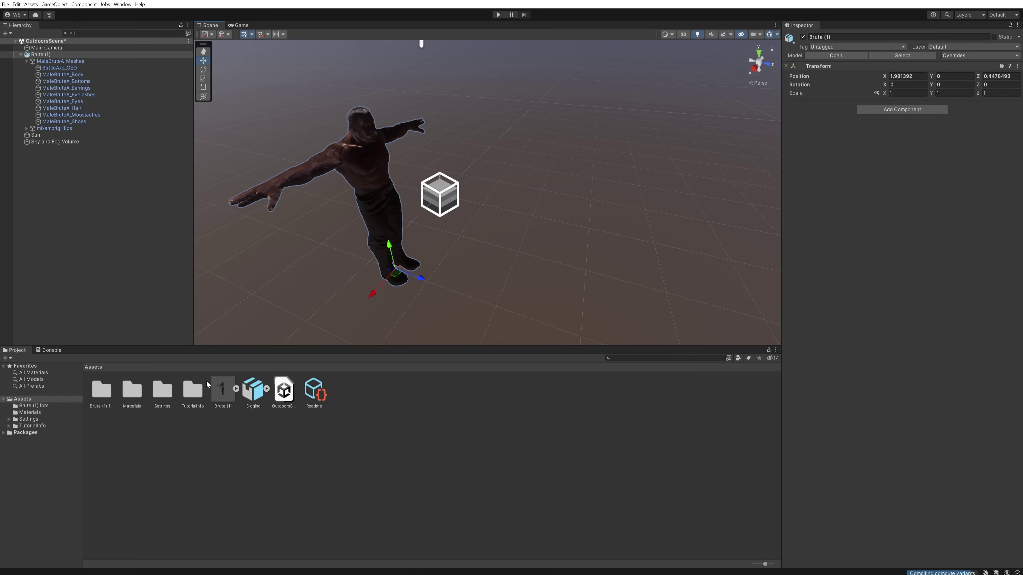
Step: Switch to Unity and open the animation type choices in the rig import settings of the Brute (1) model
{"action": "left_click", "coordinate": [222, 389]}
{"action": "left_click", "coordinate": [886, 59]}
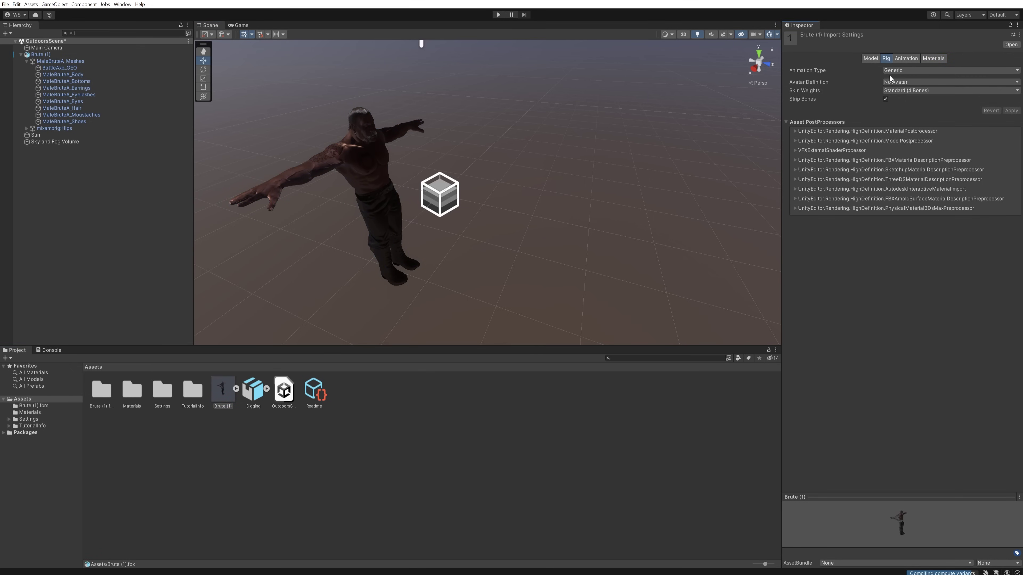
{"action": "left_click", "coordinate": [910, 71]}
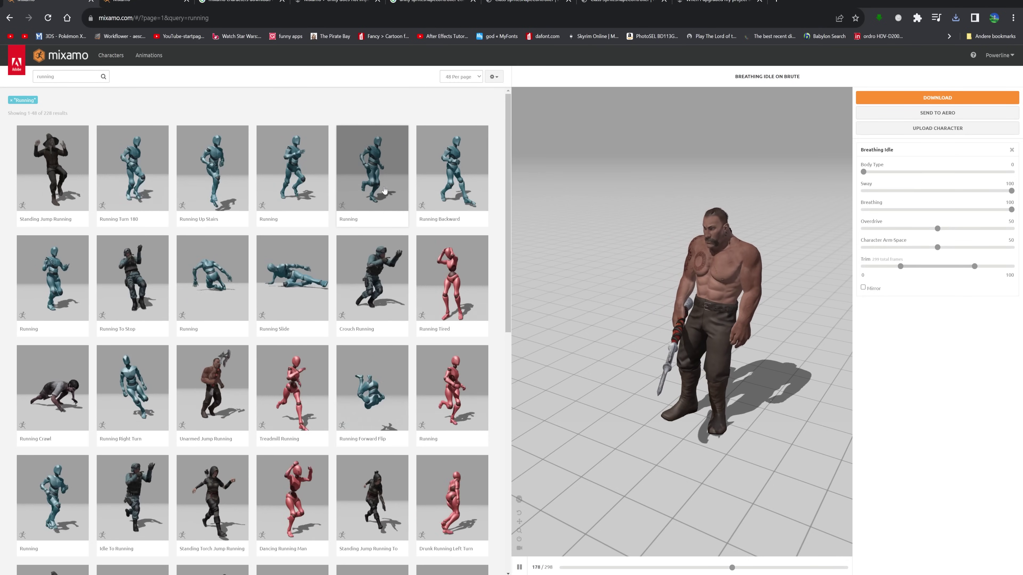
Step: Switch to Mixamo, apply the fifth Running animation result to the Brute character and enable In Place
{"action": "left_click", "coordinate": [381, 186]}
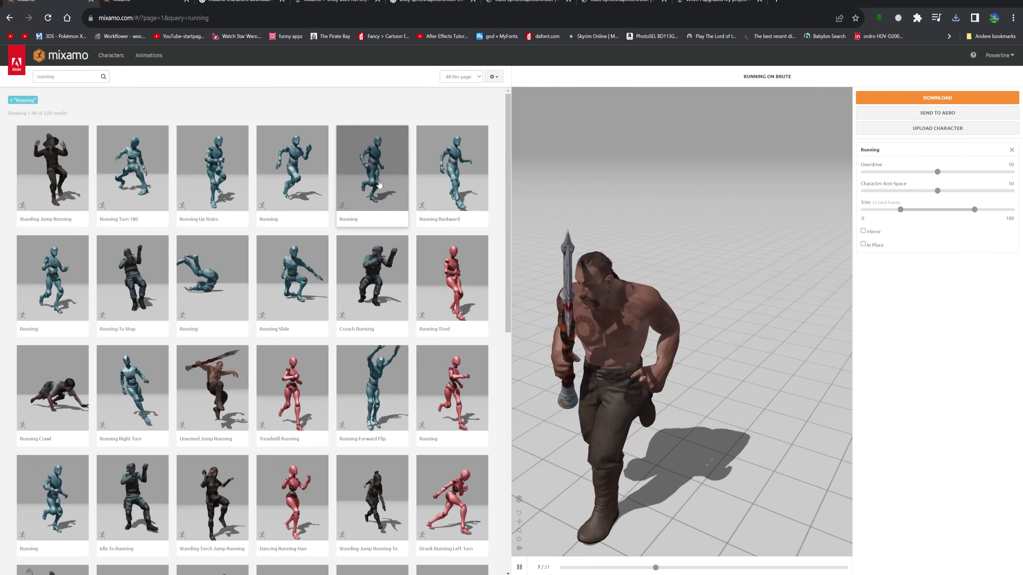
{"action": "left_click", "coordinate": [863, 244]}
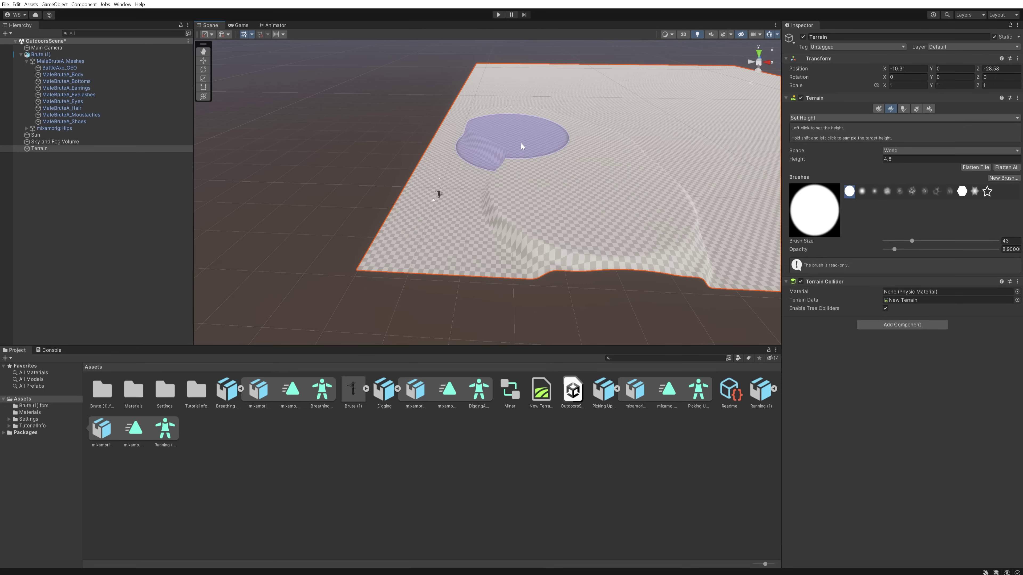
Step: Switch to Unity and change the terrain tool to Raise or Lower Terrain with a brush opacity of 2.9
{"action": "left_click", "coordinate": [902, 118]}
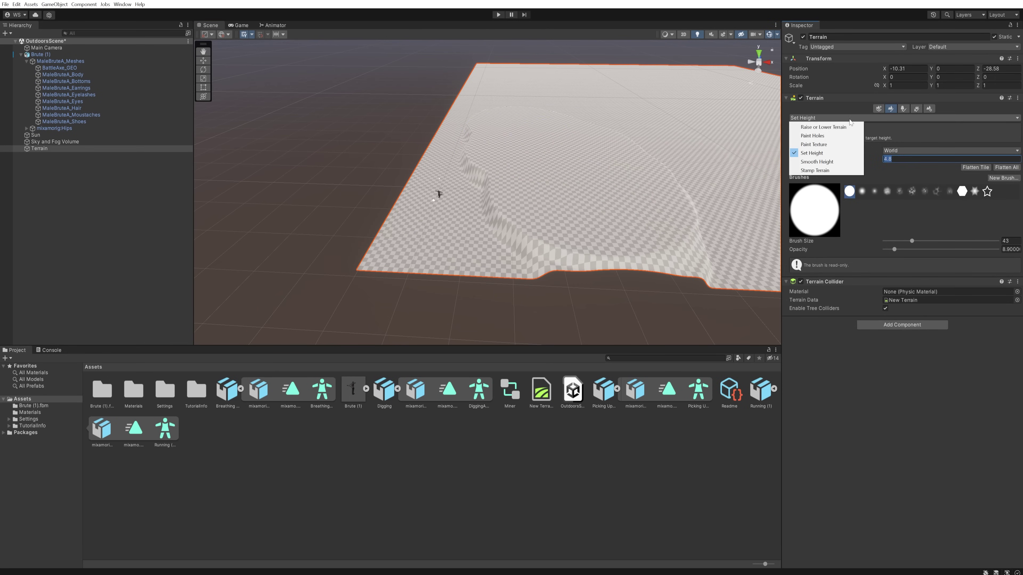
{"action": "left_click", "coordinate": [892, 224]}
{"action": "left_click_drag", "start_coordinate": [891, 224], "coordinate": [888, 224]}
Step: Sculpt a chain of hills along the outer edge of the terrain with the raise brush
{"action": "mouse_move", "coordinate": [555, 129]}
{"action": "left_mouse_down"}
{"action": "mouse_move", "coordinate": [737, 196]}
{"action": "mouse_move", "coordinate": [571, 160]}
{"action": "mouse_move", "coordinate": [447, 180]}
{"action": "left_mouse_up"}
{"action": "scroll", "coordinate": [570, 160], "scroll_direction": "up", "scroll_amount": 3}
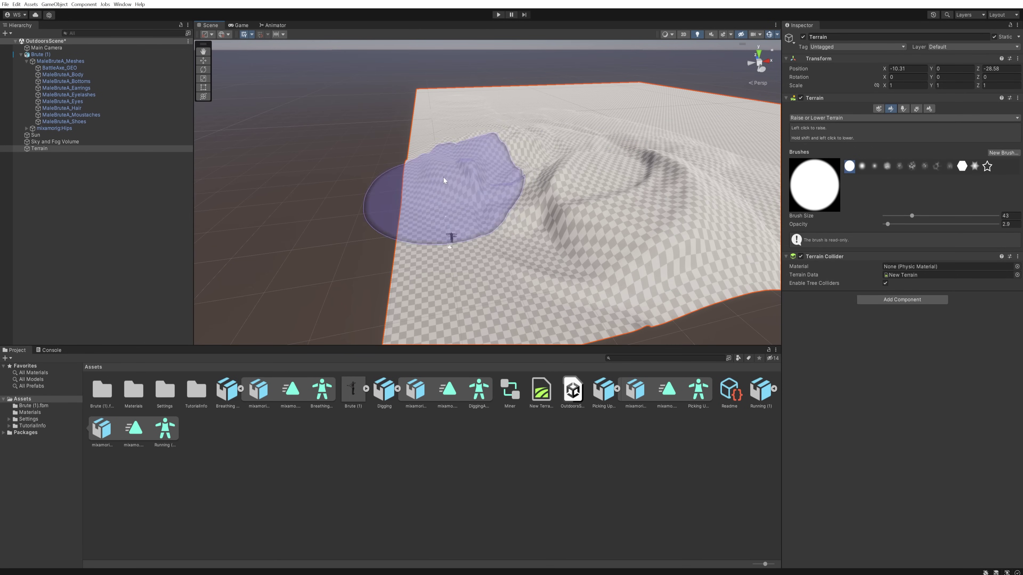
{"action": "scroll", "coordinate": [502, 95], "scroll_direction": "down", "scroll_amount": 3}
{"action": "mouse_move", "coordinate": [531, 95]}
{"action": "left_mouse_down", "text": "alt"}
{"action": "mouse_move", "coordinate": [487, 121]}
{"action": "mouse_move", "coordinate": [331, 171]}
{"action": "left_mouse_up", "text": "alt"}
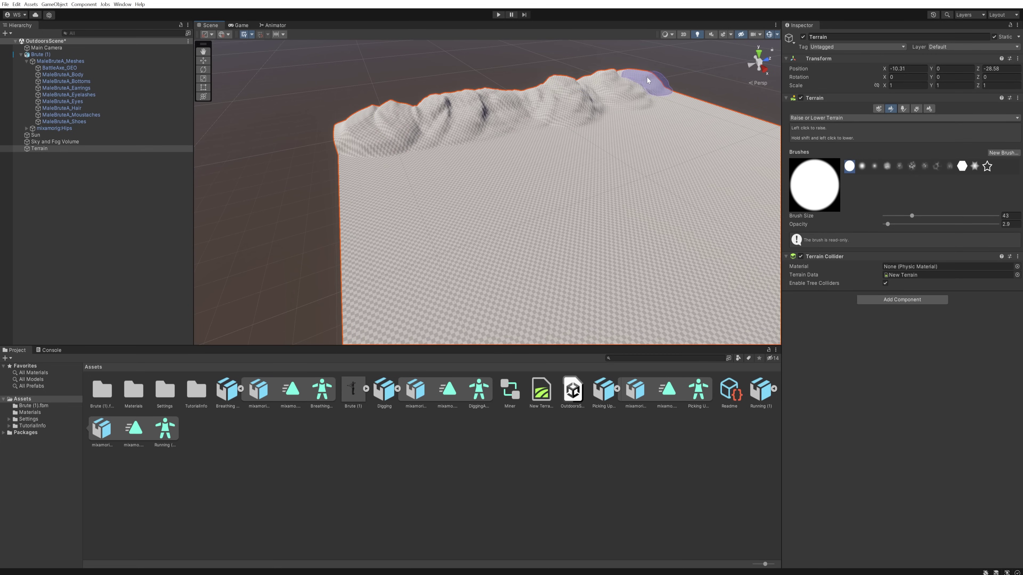
{"action": "mouse_move", "coordinate": [647, 80]}
{"action": "left_mouse_down", "text": "alt"}
{"action": "mouse_move", "coordinate": [350, 186]}
{"action": "mouse_move", "coordinate": [646, 203]}
{"action": "mouse_move", "coordinate": [499, 69]}
{"action": "mouse_move", "coordinate": [365, 92]}
{"action": "left_mouse_up", "text": "alt"}
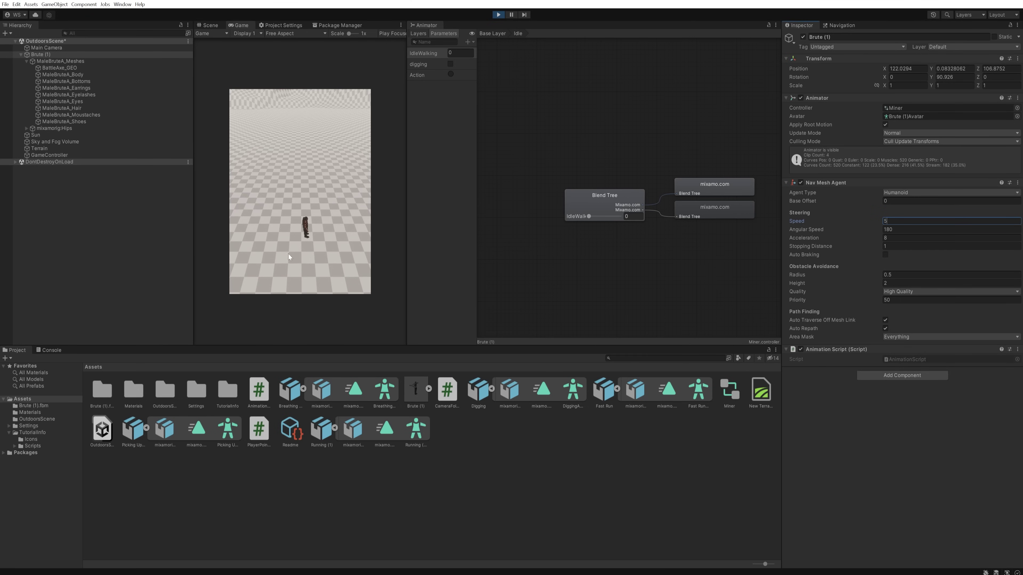
Step: Test the Brute's movement in the running game by sending it to a spot on the terrain
{"action": "left_click", "coordinate": [281, 169]}
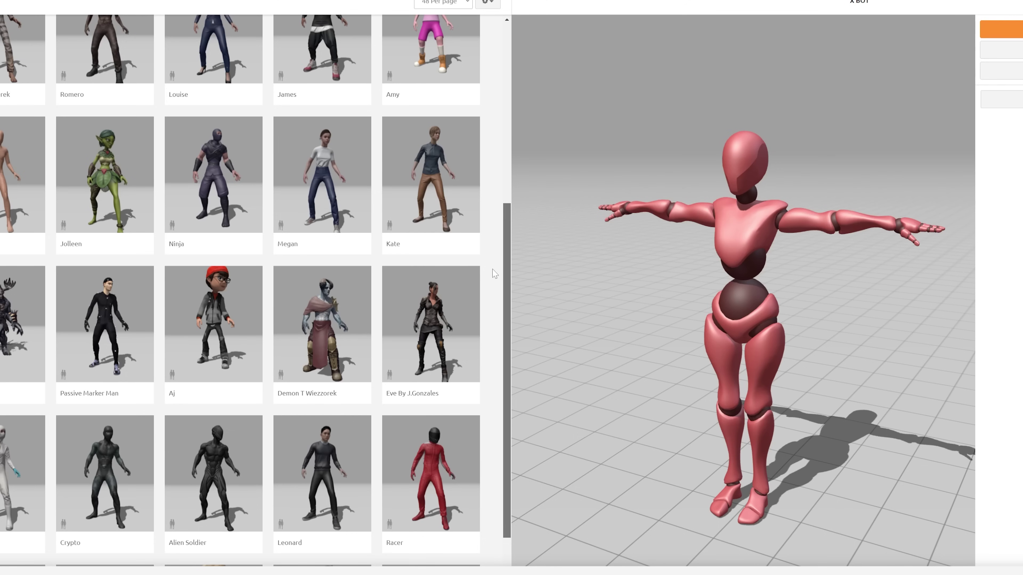
Step: Switch to Mixamo and browse the lower part of the character library
{"action": "scroll", "coordinate": [495, 274], "scroll_direction": "down", "scroll_amount": 5}
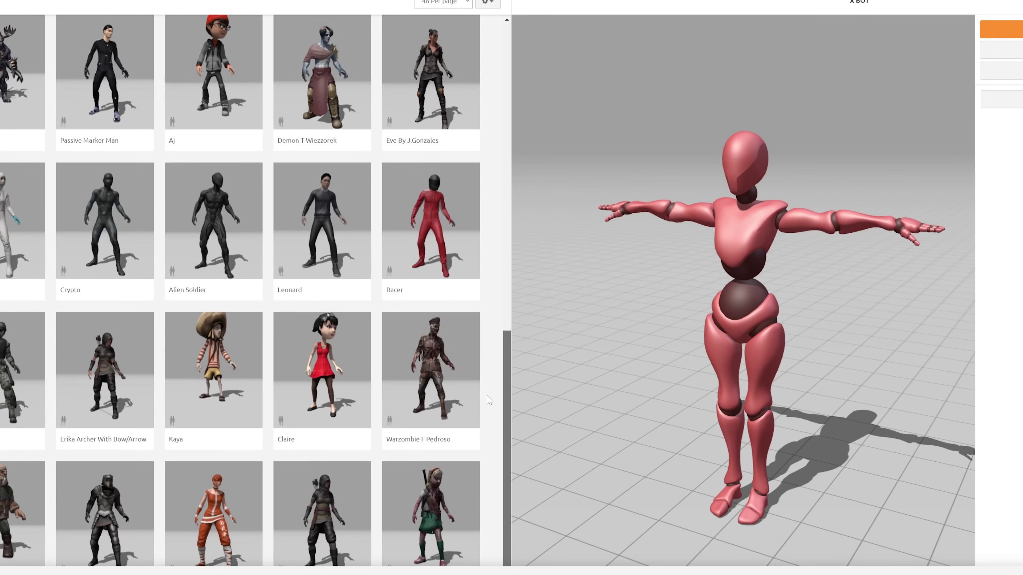
{"action": "scroll", "coordinate": [489, 407], "scroll_direction": "down", "scroll_amount": 1}
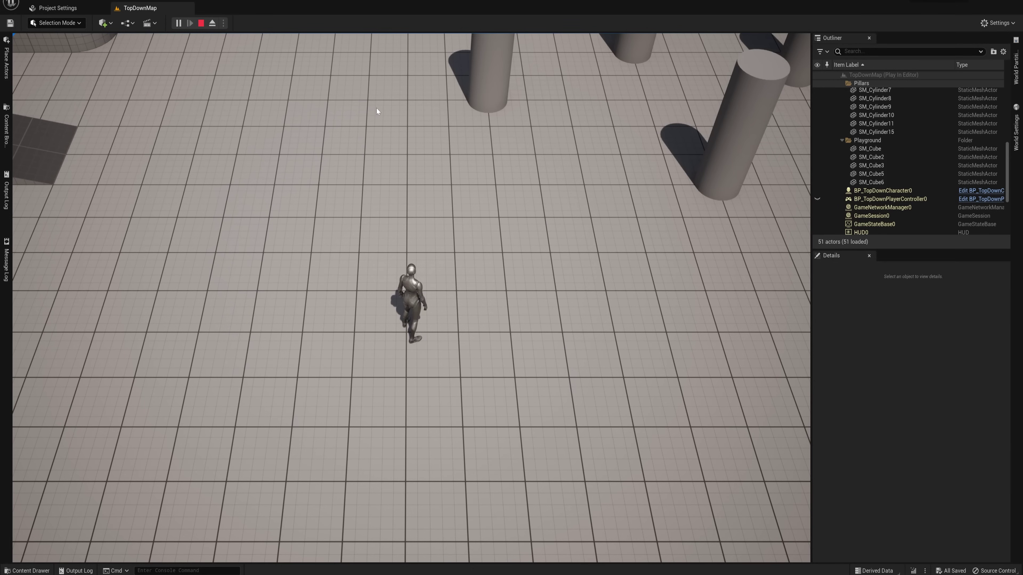
Step: Switch to Unreal and test click-to-move with the characters in the running TopDownMap and the MiningGame preview
{"action": "left_click", "coordinate": [364, 97]}
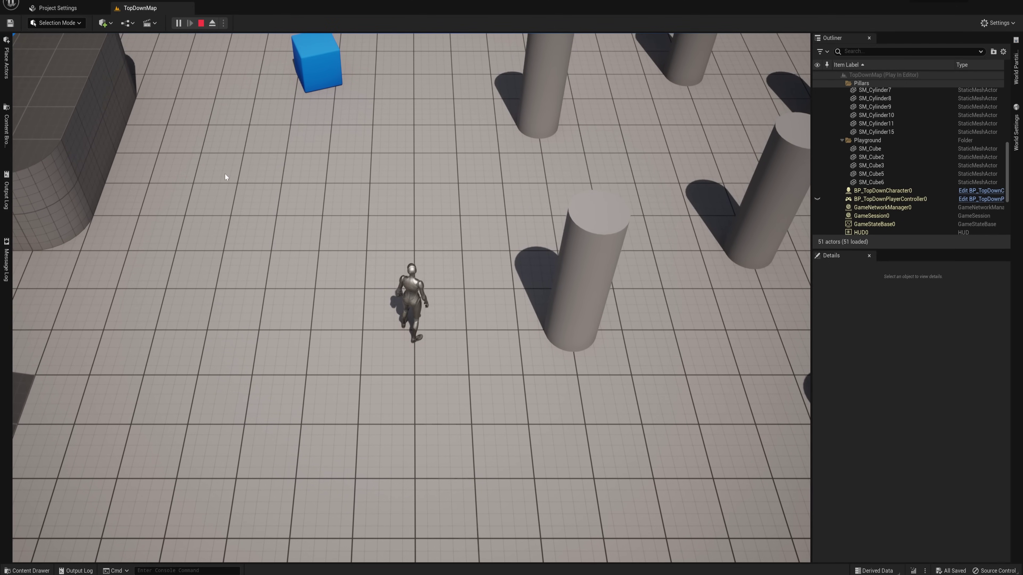
{"action": "left_click", "coordinate": [225, 174]}
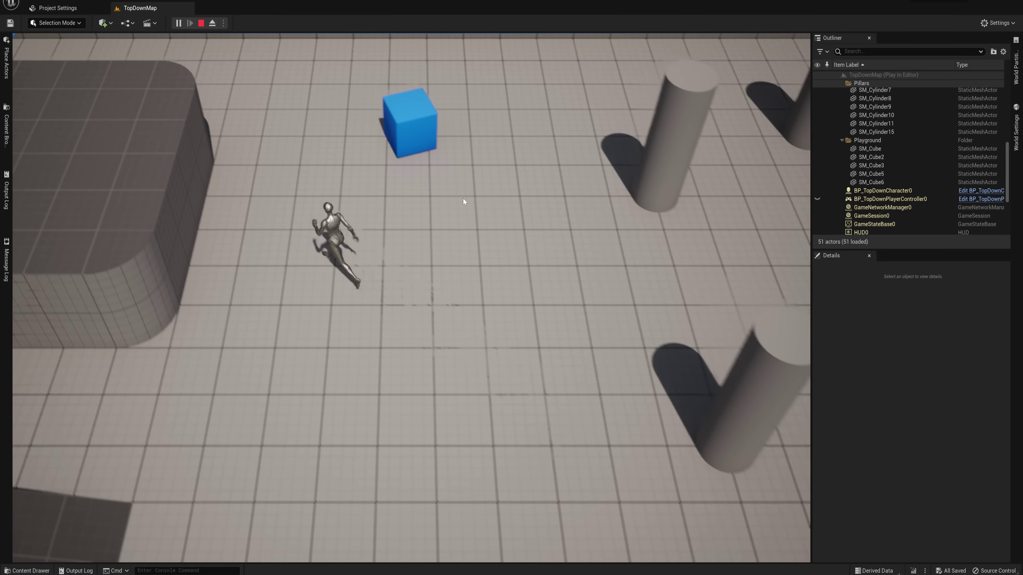
{"action": "left_click", "coordinate": [664, 478]}
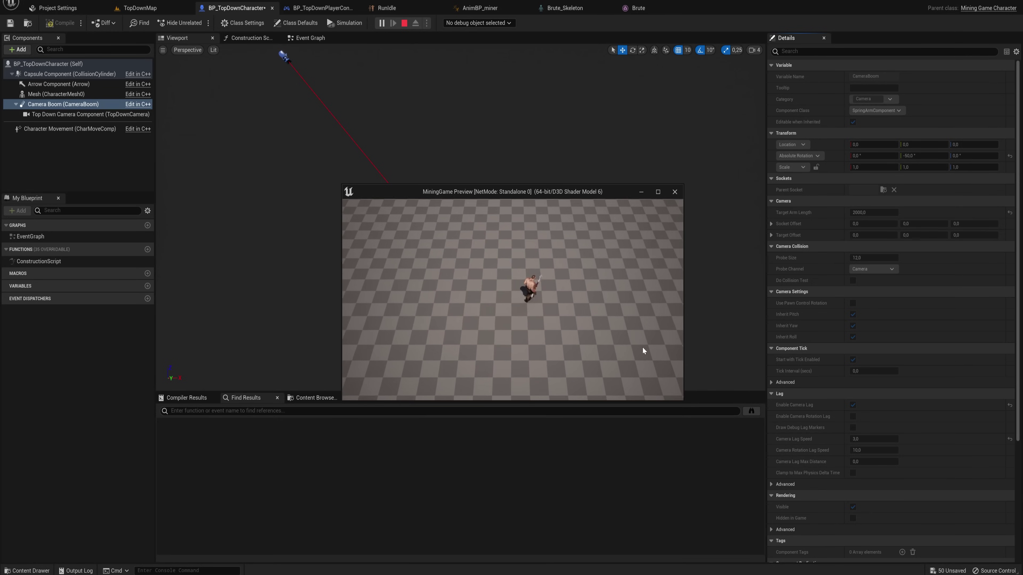
{"action": "left_click", "coordinate": [657, 211]}
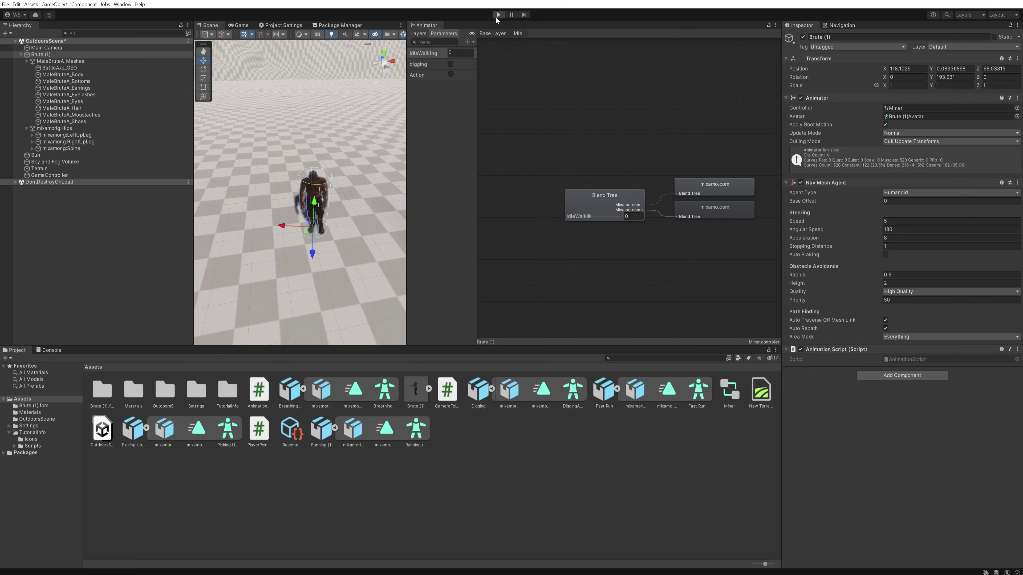
Step: Switch to Unity and stop the running game
{"action": "left_click", "coordinate": [498, 15]}
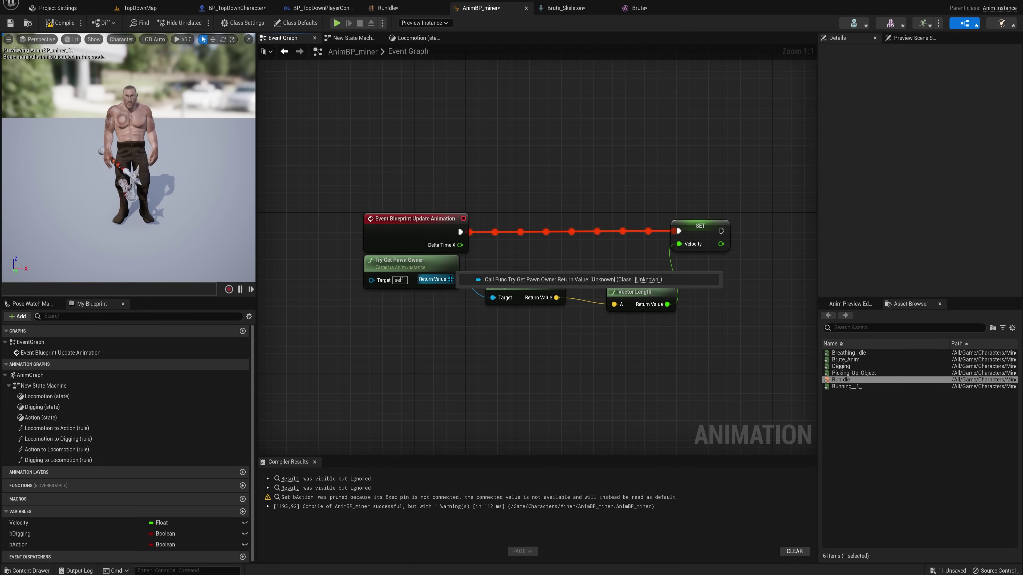
Step: Switch to Unreal and find the Cast To Character node for Try Get Pawn Owner's return value in the AnimBP_miner event graph
{"action": "left_click_drag", "start_coordinate": [450, 279], "coordinate": [486, 323]}
{"action": "type", "text": "cast to"}
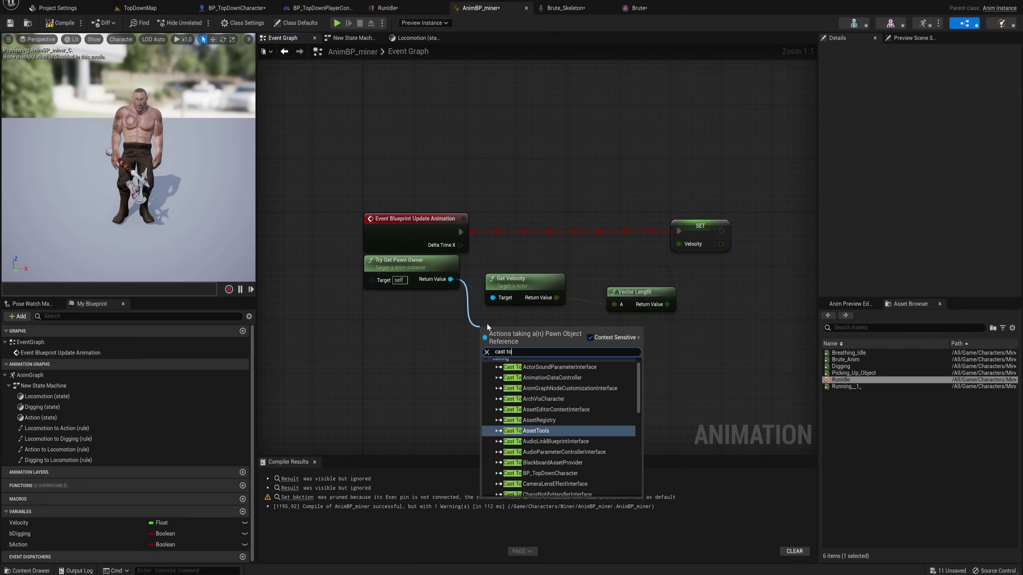
{"action": "type", "text": " characte"}
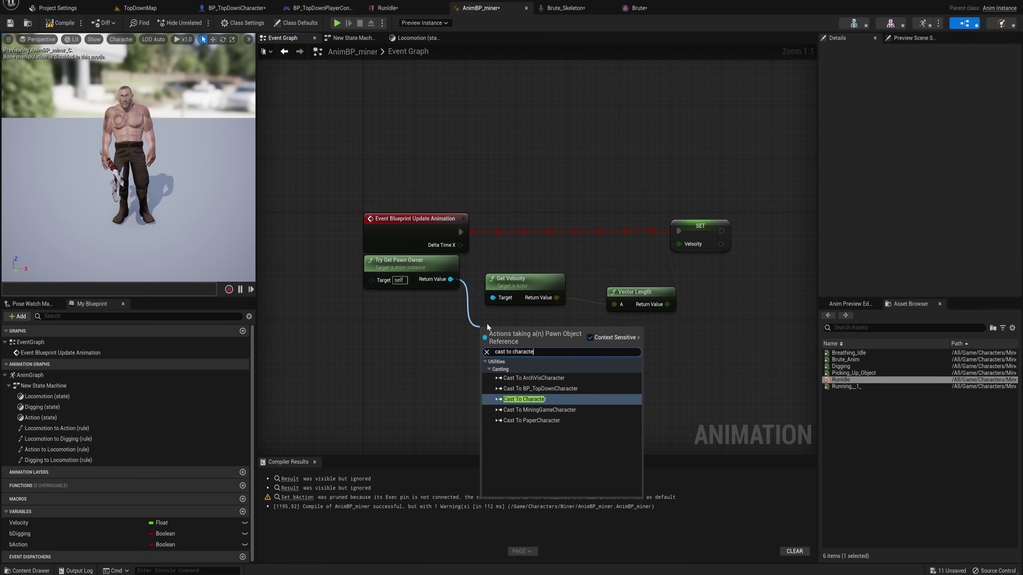
{"action": "type", "text": "r"}
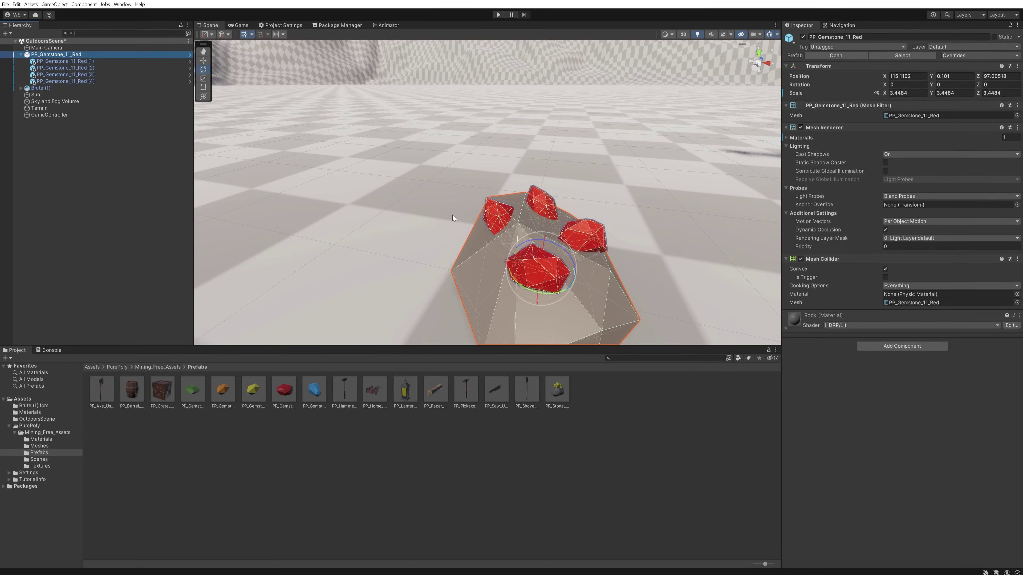
Step: Switch to Unity and rotate one of the red gems on the PP_Gemstone_11_Red rock
{"action": "right_click_drag", "start_coordinate": [452, 215], "coordinate": [516, 185]}
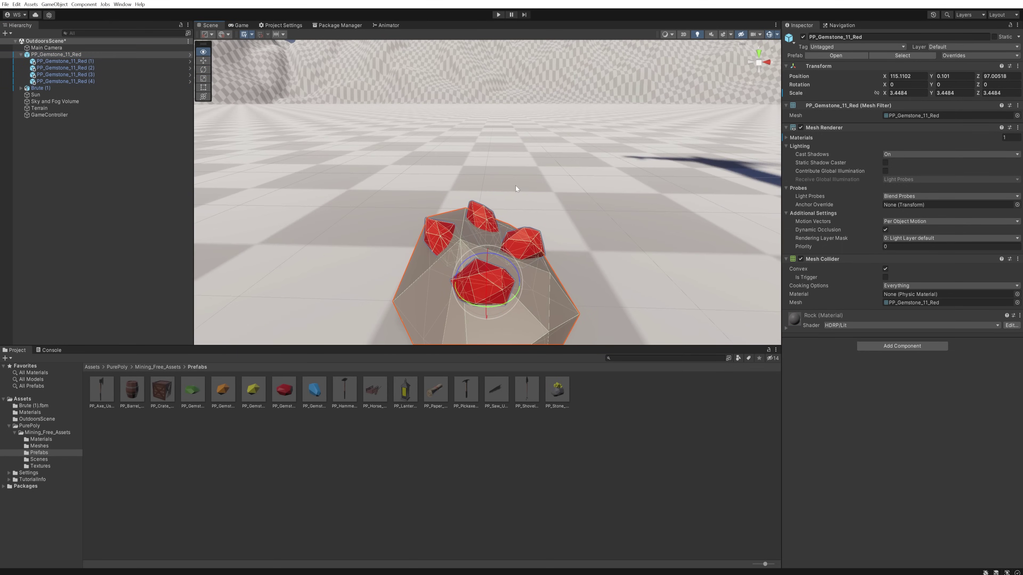
{"action": "left_click", "coordinate": [602, 226]}
{"action": "right_click_drag", "start_coordinate": [602, 227], "coordinate": [506, 237]}
{"action": "key", "text": "s"}
{"action": "key", "text": "d"}
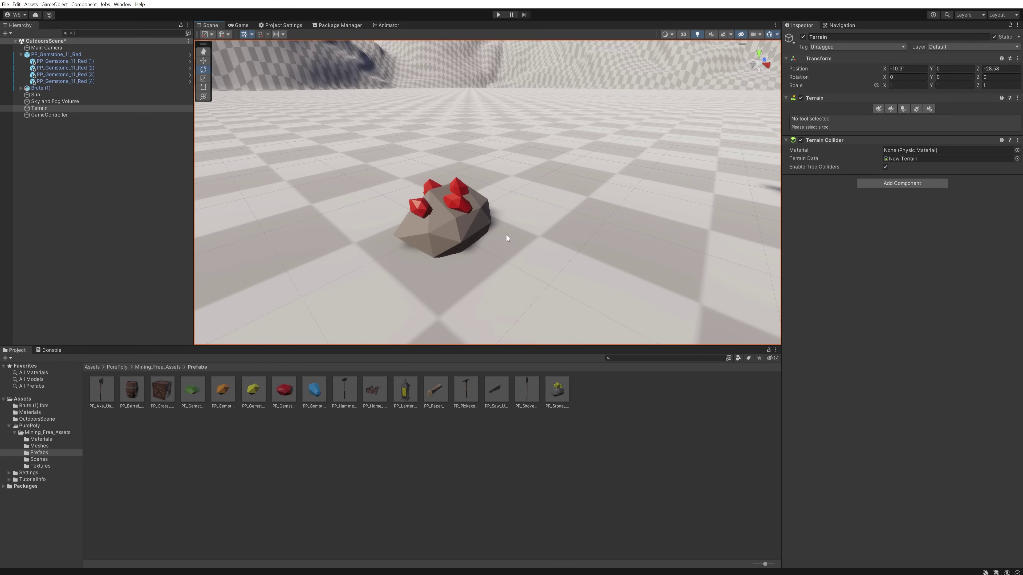
{"action": "left_click", "coordinate": [453, 204]}
{"action": "right_click_drag", "start_coordinate": [475, 214], "coordinate": [462, 204]}
{"action": "mouse_move", "coordinate": [461, 196]}
{"action": "left_mouse_down"}
{"action": "mouse_move", "coordinate": [483, 227]}
{"action": "mouse_move", "coordinate": [449, 186]}
{"action": "mouse_move", "coordinate": [465, 190]}
{"action": "mouse_move", "coordinate": [450, 190]}
{"action": "left_mouse_up"}
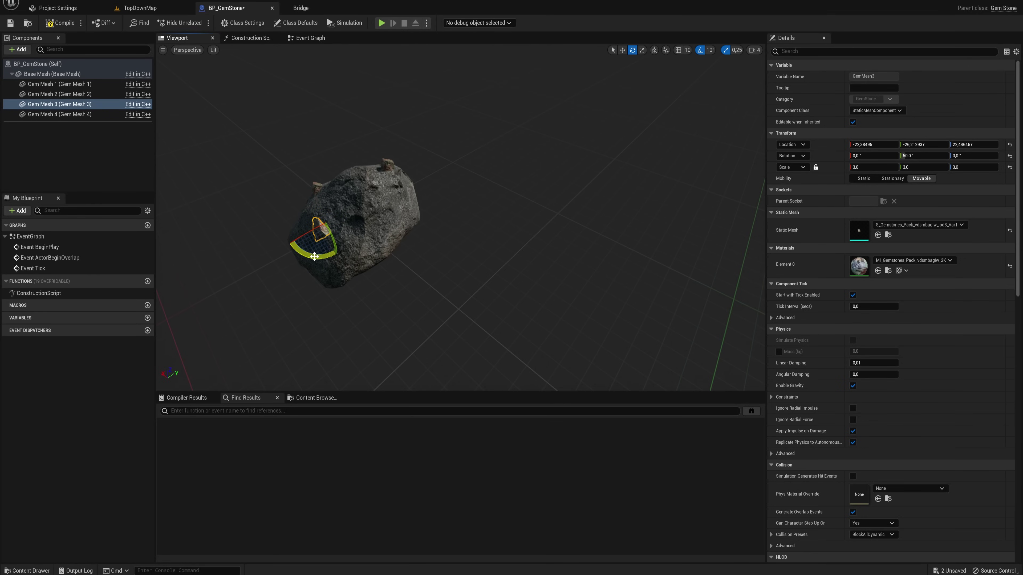
Step: Switch to Unreal and rotate Gem Mesh 3 on the rock in BP_GemStone
{"action": "left_click_drag", "start_coordinate": [314, 256], "coordinate": [325, 236]}
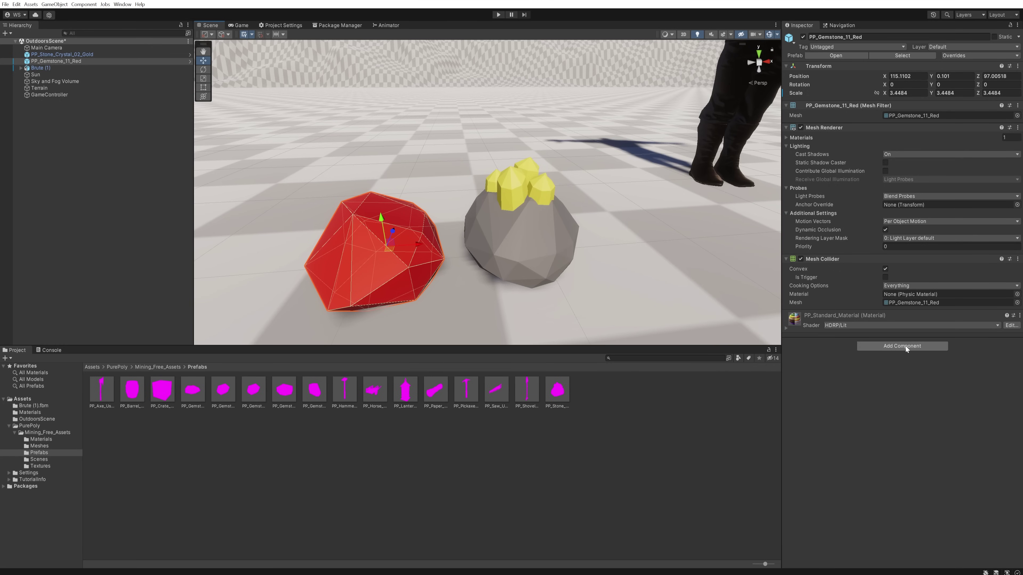
Step: Switch to Unity, choose the HDRP/Lit shader for the red gemstone's PP_Standard_Material, and locate its Base Map texture in the project
{"action": "left_click", "coordinate": [997, 326]}
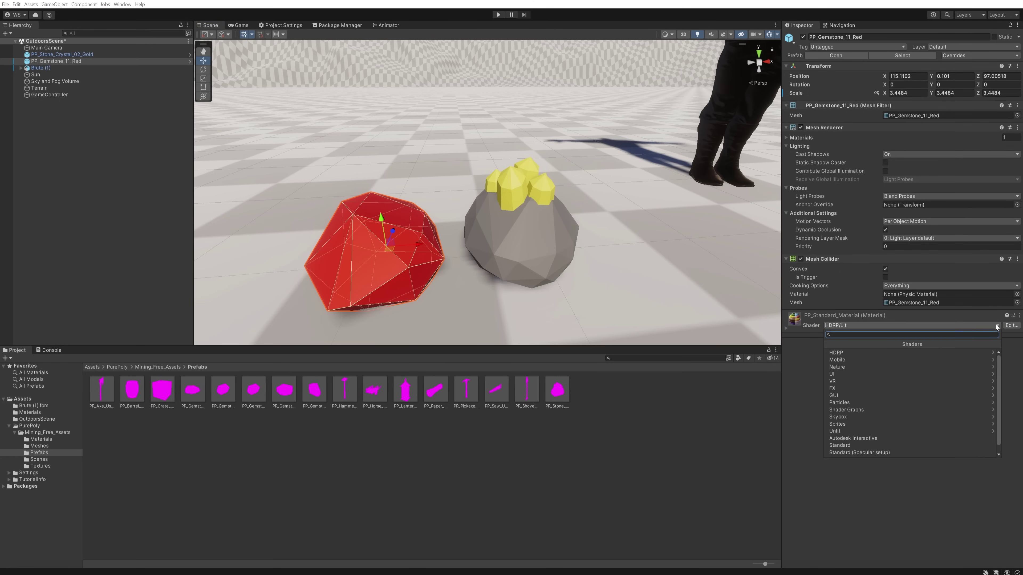
{"action": "left_click", "coordinate": [891, 351]}
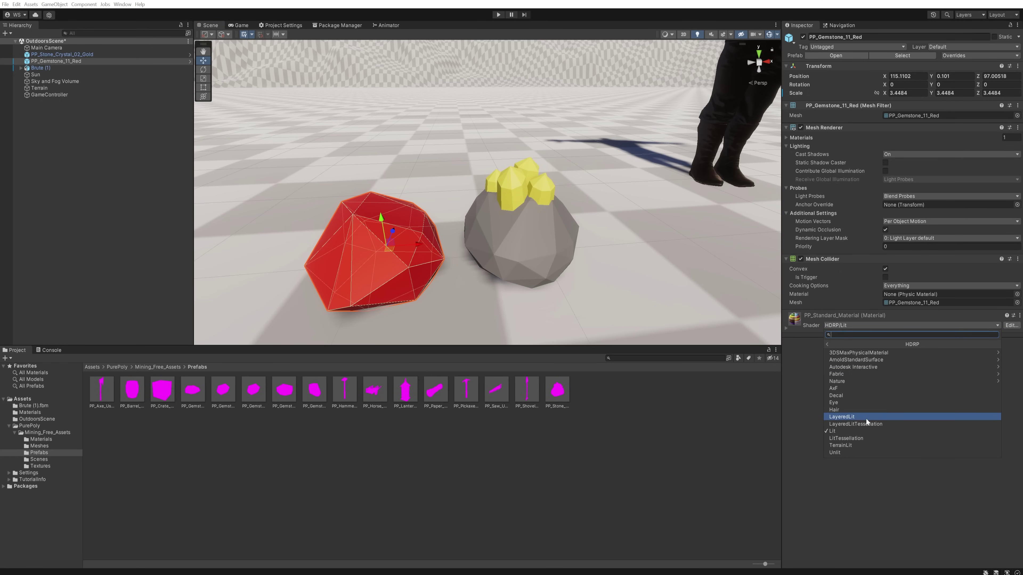
{"action": "left_click", "coordinate": [862, 431]}
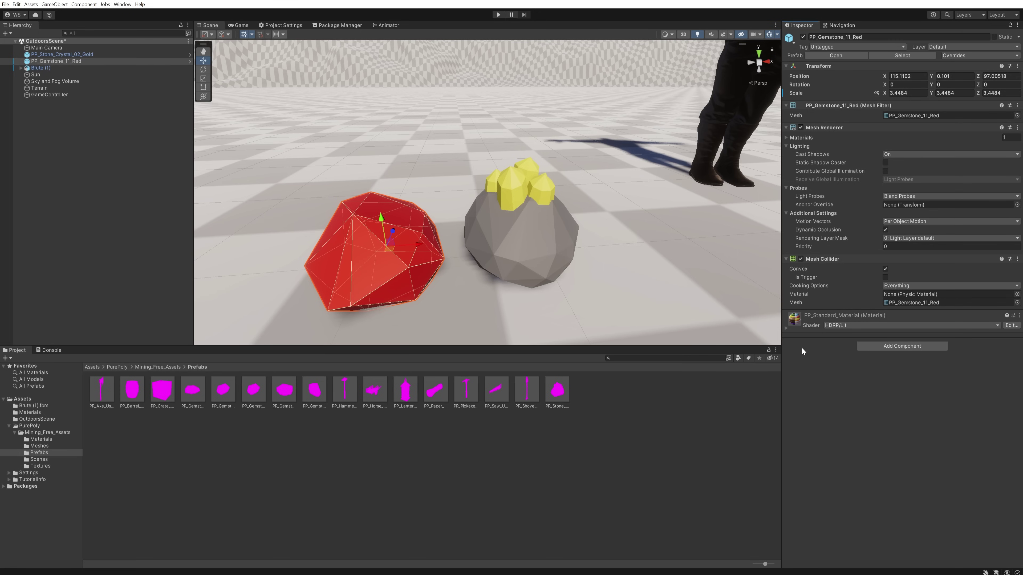
{"action": "left_click", "coordinate": [785, 328]}
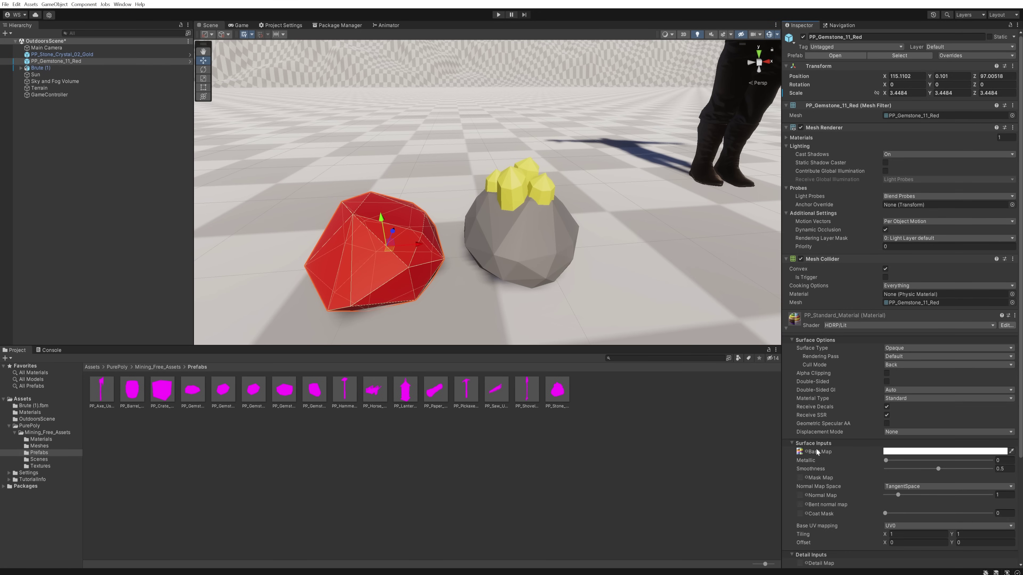
{"action": "left_click", "coordinate": [799, 452]}
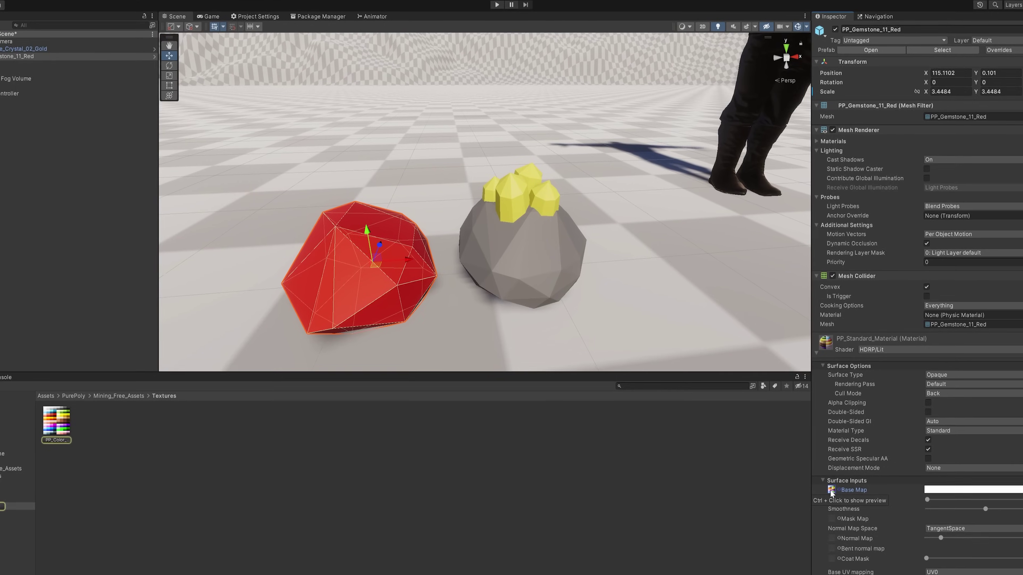
{"action": "left_click", "coordinate": [877, 535]}
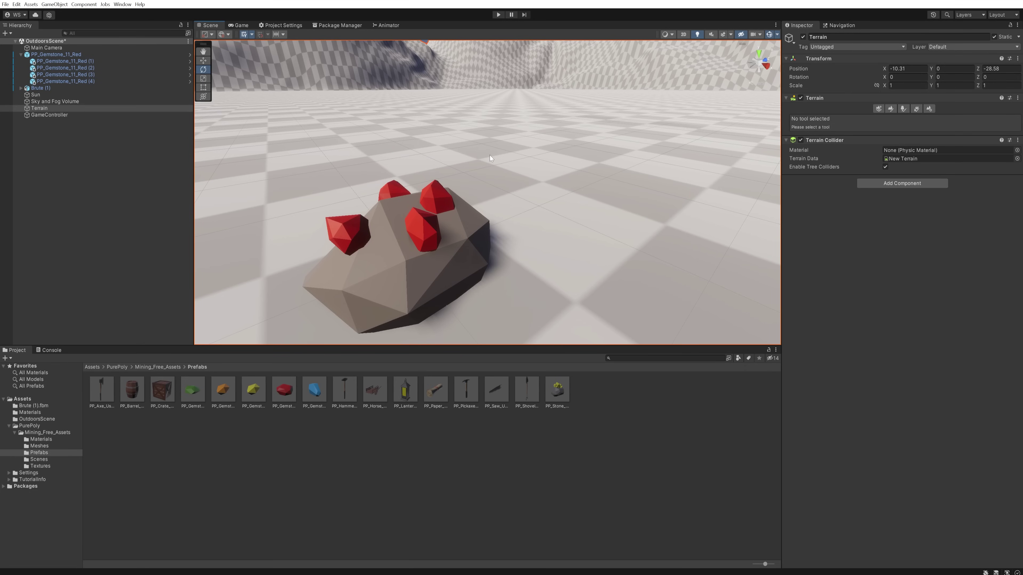
Step: Run the game and send the character to a spot near the gem rock
{"action": "key", "text": "ctrl+p"}
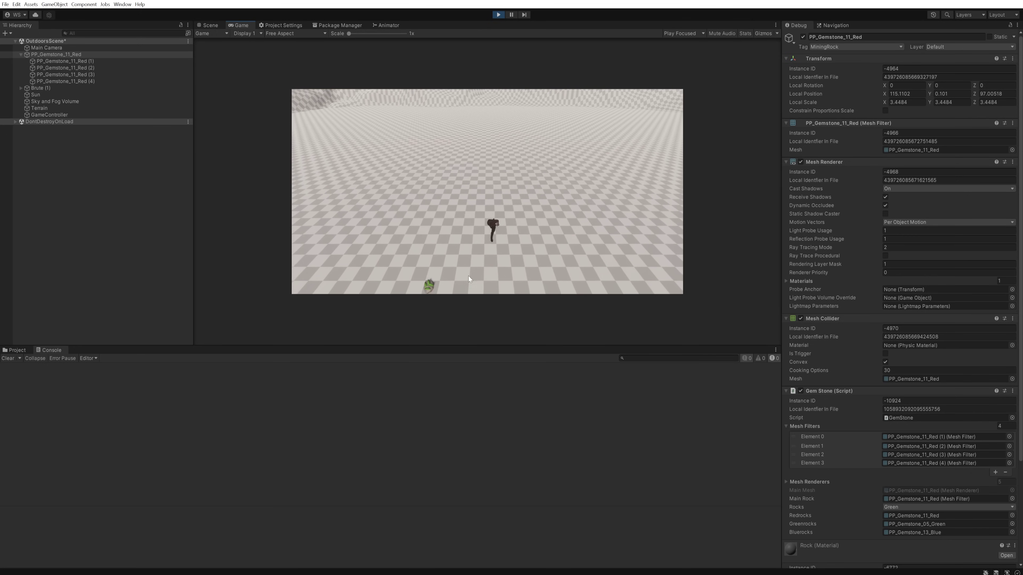
{"action": "left_click", "coordinate": [440, 270]}
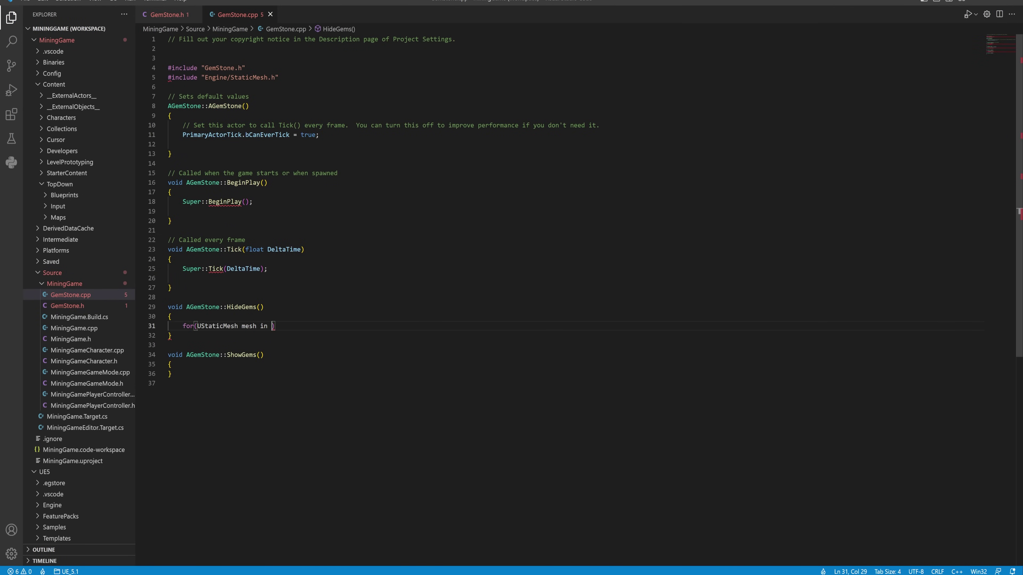
Step: Switch to Visual Studio Code and write the HideGems loop in GemStone.cpp as for(UStaticMesh* mesh : GemMeshes)
{"action": "type", "text": "GemMeshes"}
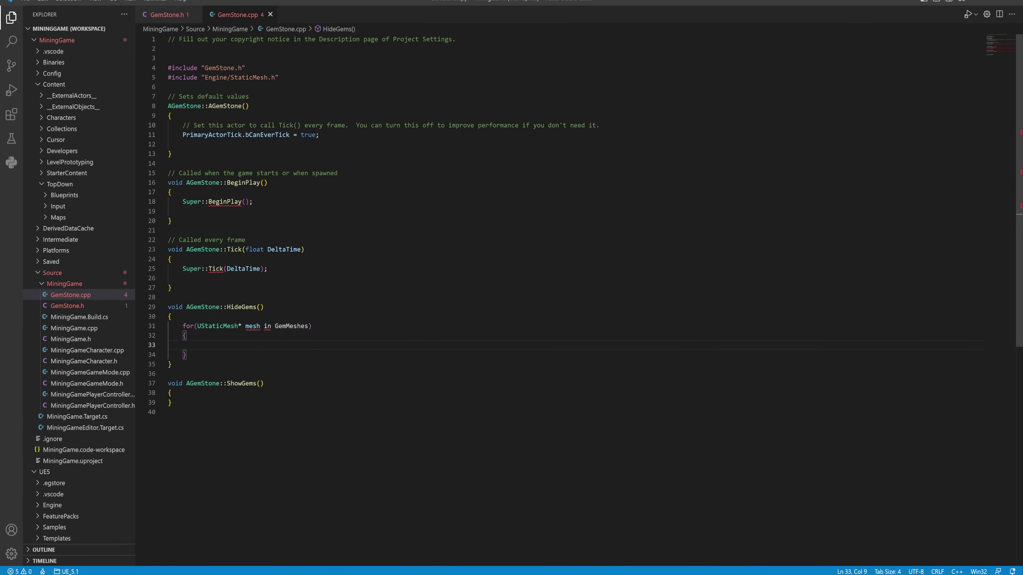
{"action": "left_click", "coordinate": [25, 1]}
{"action": "left_click", "coordinate": [194, 192]}
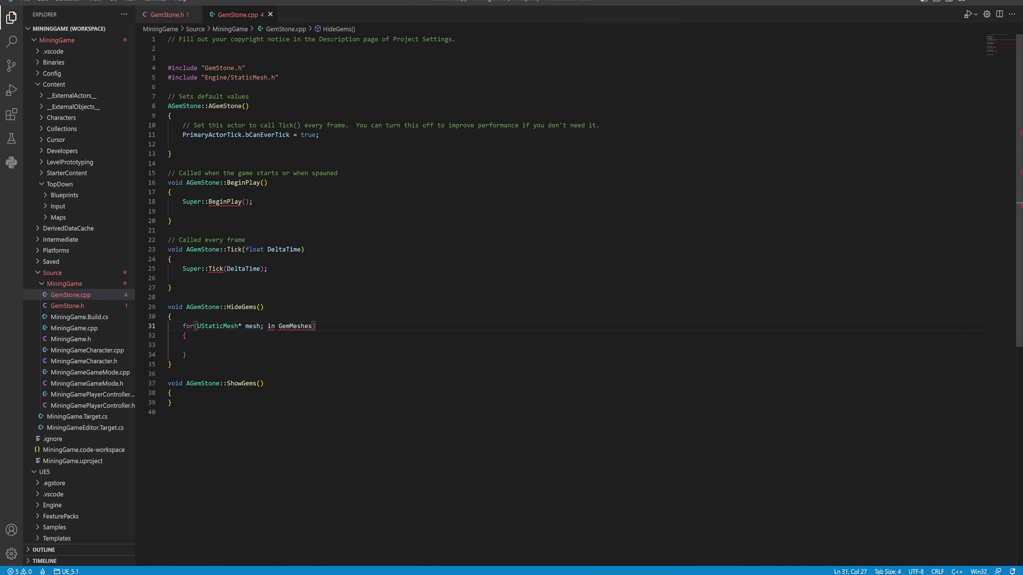
{"action": "left_click", "coordinate": [185, 345]}
{"action": "left_click", "coordinate": [169, 15]}
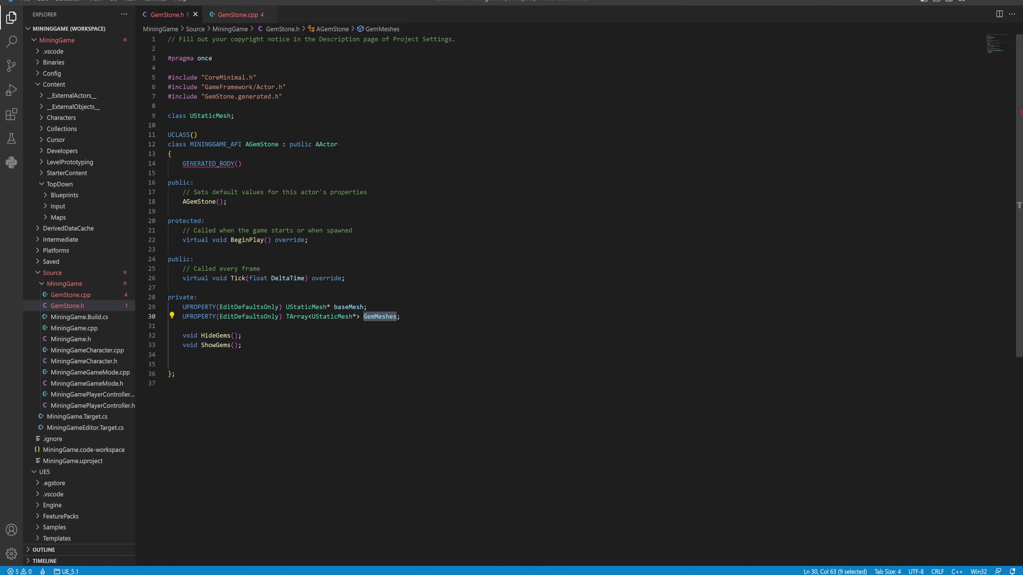
{"action": "left_click", "coordinate": [238, 14]}
{"action": "double_click", "coordinate": [267, 326]}
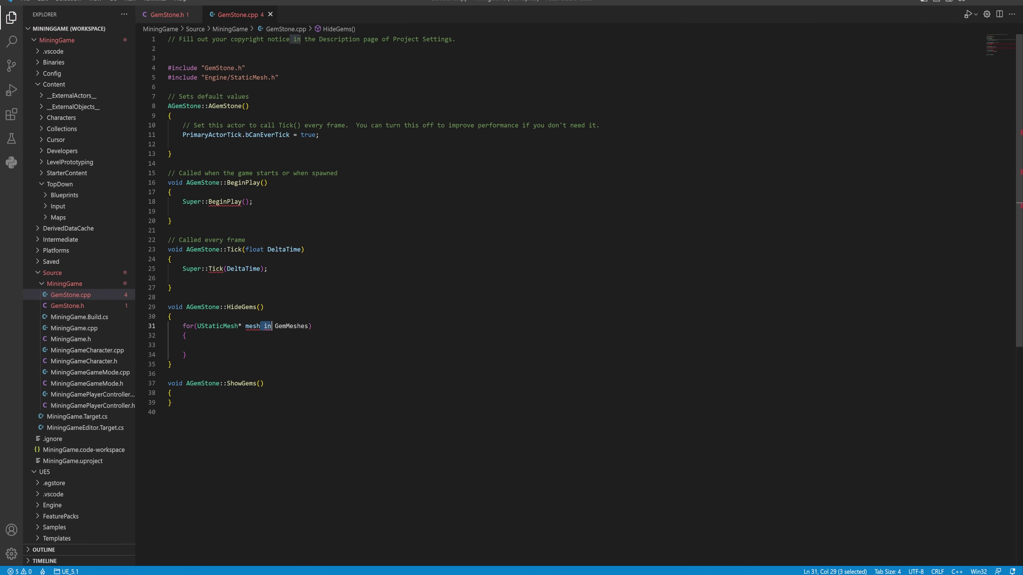
{"action": "type", "text": ":"}
Step: Begin a pointer member call on mesh inside the HideGems loop, and declare GemMeshes in GemStone.h with the StaticMeshComponent pointer type
{"action": "left_click", "coordinate": [197, 345]}
{"action": "key", "text": "Tab"}
{"action": "type", "text": "mesh.setvisi"}
{"action": "key", "text": "BackSpace"}
{"action": "key", "text": "BackSpace"}
{"action": "key", "text": "BackSpace"}
{"action": "key", "text": "BackSpace"}
{"action": "key", "text": "BackSpace"}
{"action": "key", "text": "BackSpace"}
{"action": "key", "text": "BackSpace"}
{"action": "type", "text": "vis"}
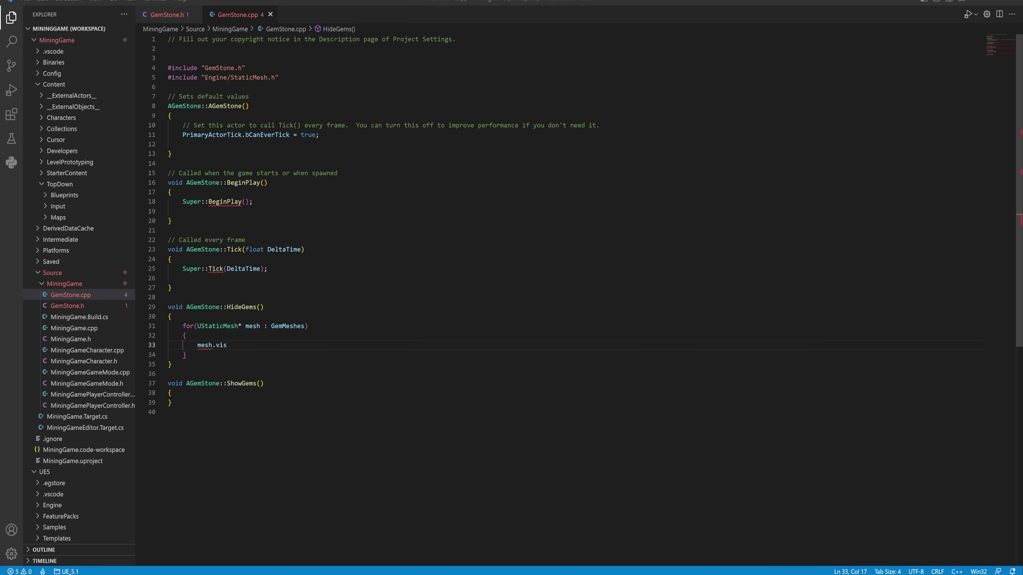
{"action": "key", "text": "BackSpace"}
{"action": "key", "text": "BackSpace"}
{"action": "key", "text": "BackSpace"}
{"action": "key", "text": "BackSpace"}
{"action": "type", "text": "-"}
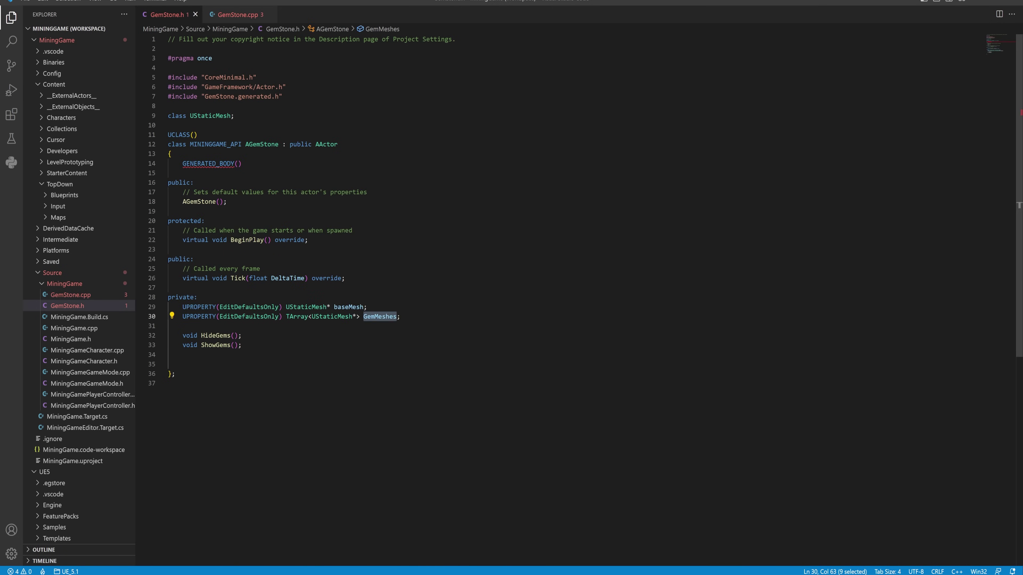
{"action": "type", "text": "Component*> GemMeshes;"}
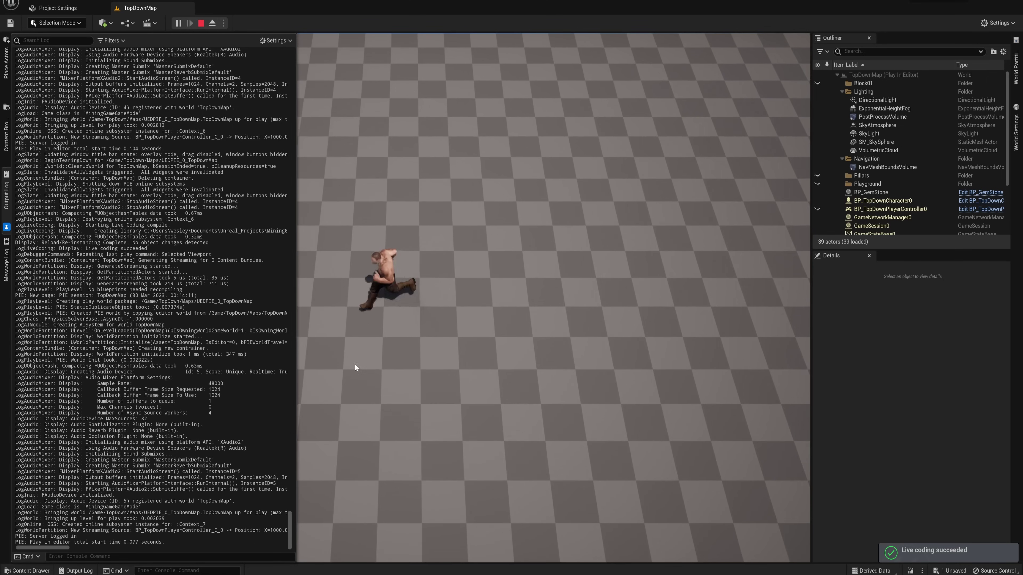
Step: Switch to Unreal and test the running game by sending the miner to the gemstone
{"action": "mouse_move", "coordinate": [355, 364]}
{"action": "left_mouse_down"}
{"action": "mouse_move", "coordinate": [313, 372]}
{"action": "mouse_move", "coordinate": [306, 295]}
{"action": "mouse_move", "coordinate": [420, 216]}
{"action": "mouse_move", "coordinate": [407, 212]}
{"action": "left_mouse_up"}
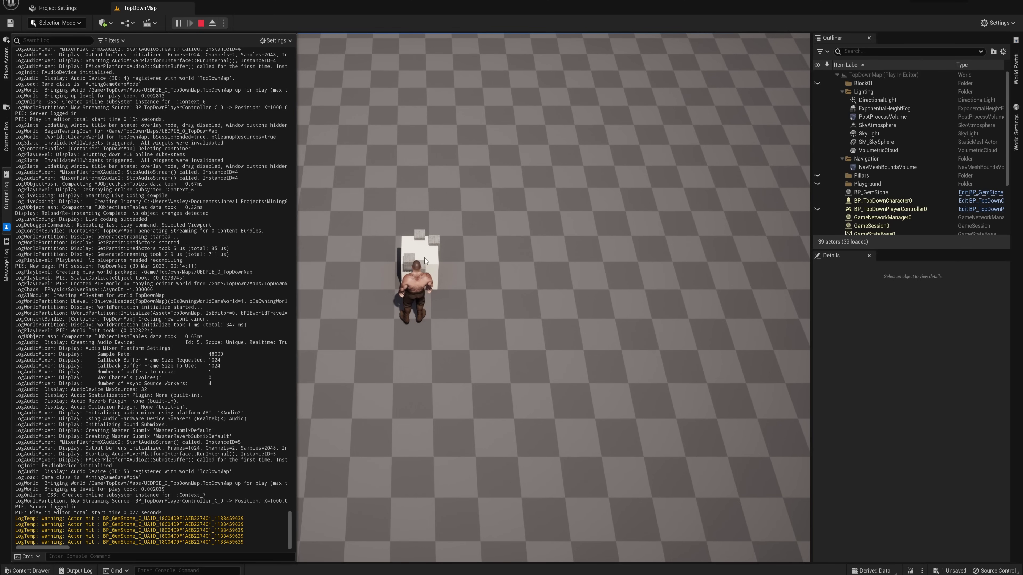
{"action": "left_click", "coordinate": [423, 259]}
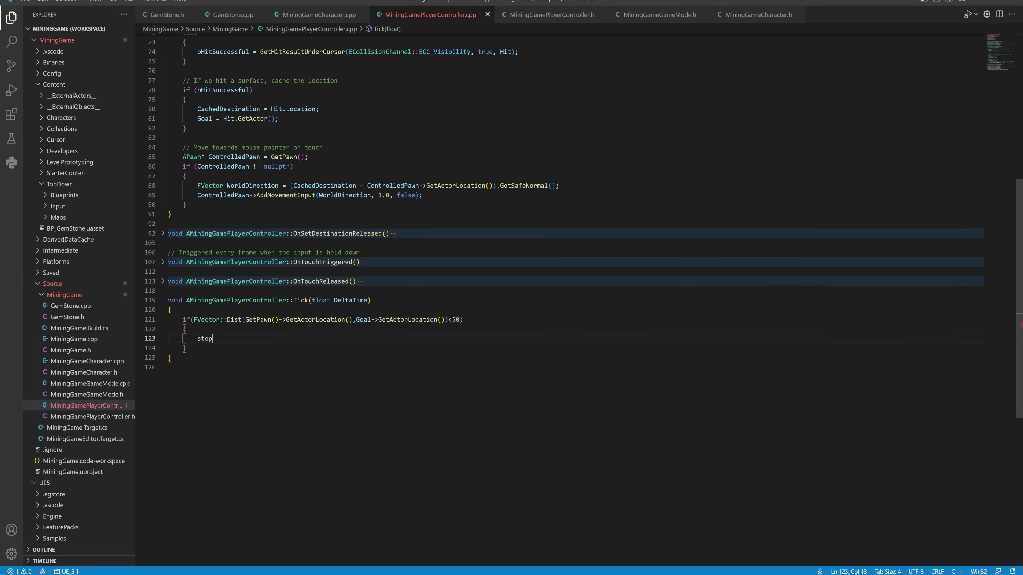
Step: Switch to Visual Studio Code and declare bool HasGoal below IsMining in MiningGamePlayerController.h
{"action": "type", "text": "&&HasRe"}
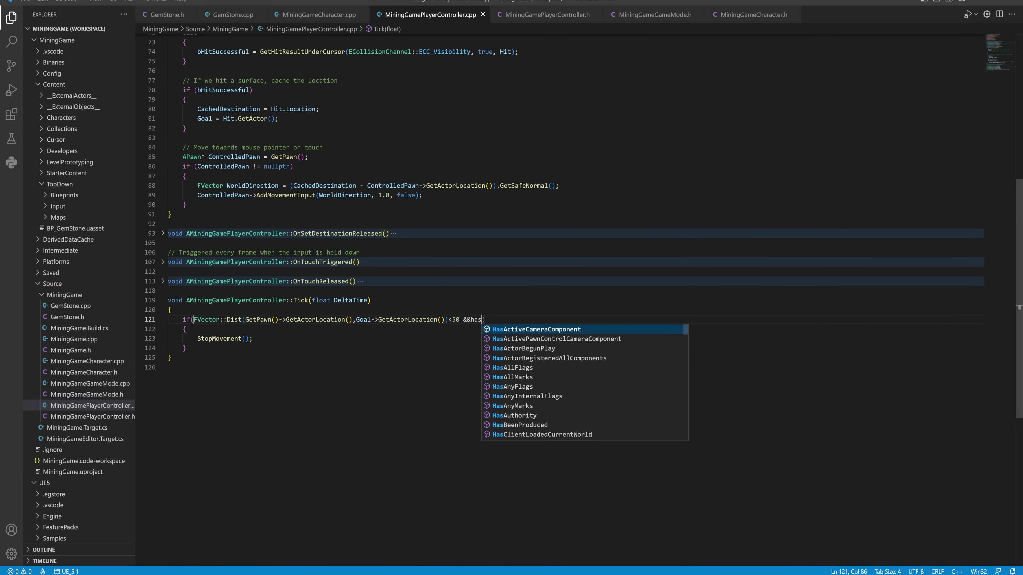
{"action": "key", "text": "BackSpace"}
{"action": "key", "text": "BackSpace"}
{"action": "key", "text": "BackSpace"}
{"action": "key", "text": "BackSpace"}
{"action": "key", "text": "BackSpace"}
{"action": "left_click", "coordinate": [546, 14]}
{"action": "left_click", "coordinate": [241, 532]}
{"action": "key", "text": "Return"}
{"action": "type", "text": "bool HasGoal;"}
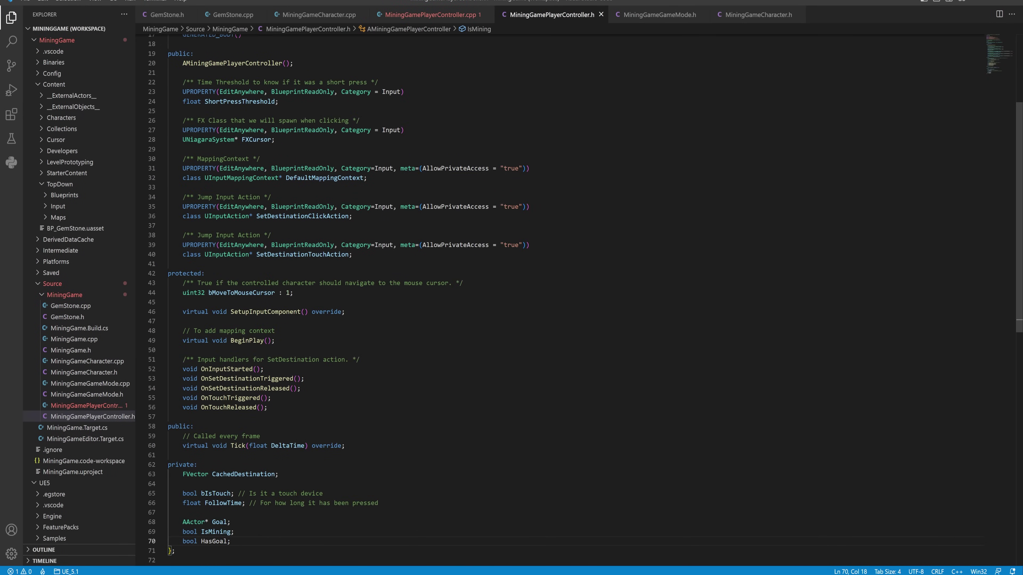
Step: Require HasGoal && !IsMining in the Tick distance check, setting HasGoal to false and IsMining to true inside it
{"action": "key", "text": "ctrl+Tab"}
{"action": "type", "text": "H"}
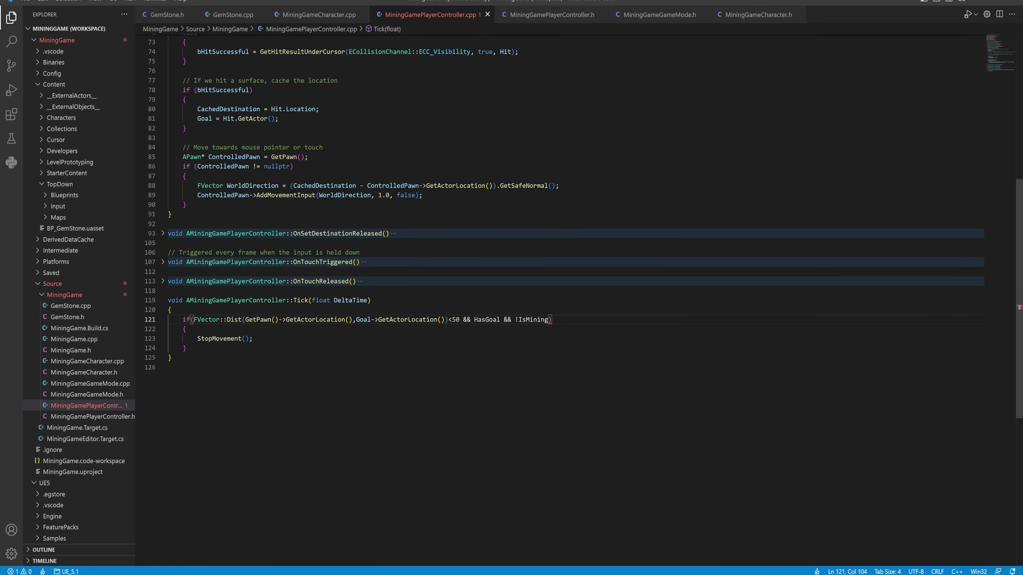
{"action": "key", "text": "Return"}
{"action": "type", "text": "hasgoal = fals"}
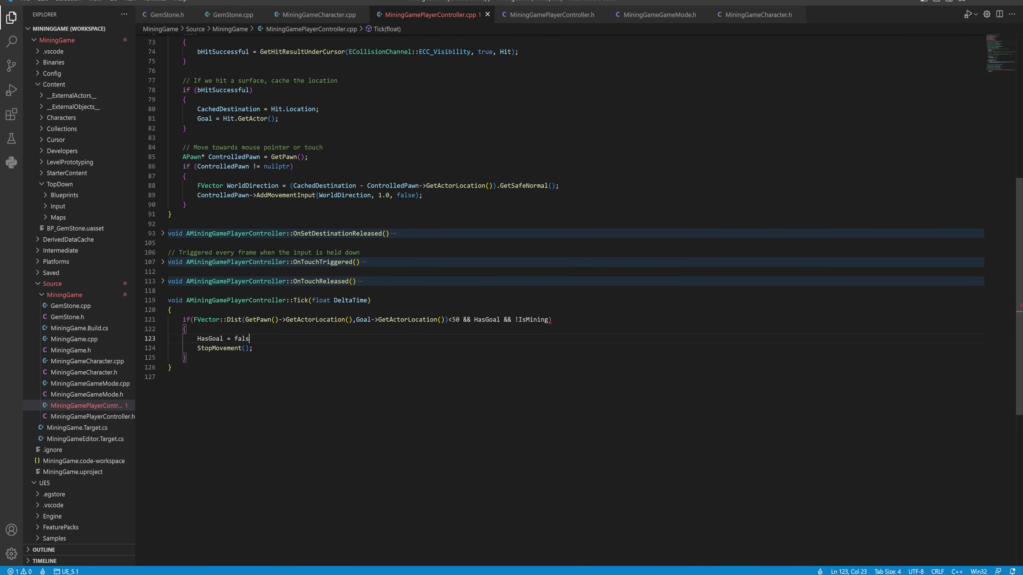
{"action": "type", "text": "e;"}
{"action": "key", "text": "Return"}
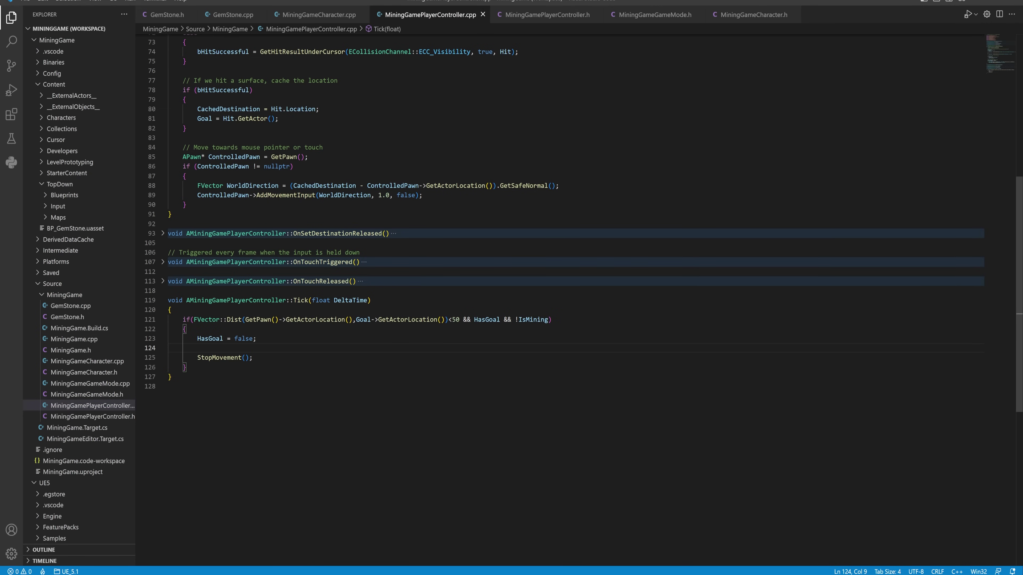
{"action": "type", "text": "IsMining"}
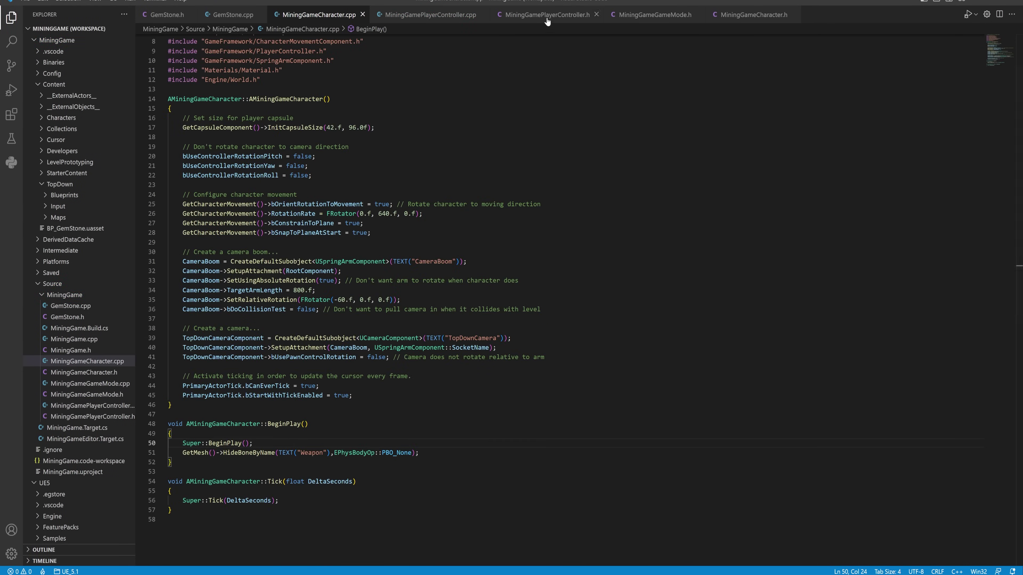
Step: Declare a BlueprintPure bool function GetIsMining in MiningGamePlayerController.h
{"action": "left_click", "coordinate": [551, 15]}
{"action": "key", "text": "Return"}
{"action": "key", "text": "Return"}
{"action": "type", "text": "UFUCTION(BlueprintPure) bool GetIsMining();"}
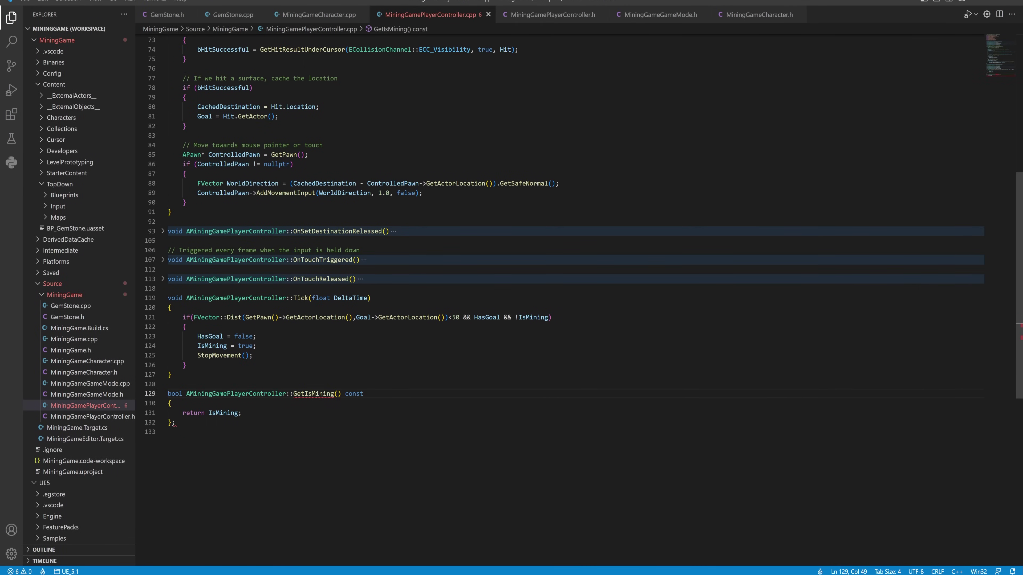
Step: Collapse the Tick function in MiningGamePlayerController.cpp and compile the C++ changes with Live Coding
{"action": "left_click", "coordinate": [175, 422]}
{"action": "left_click_drag", "start_coordinate": [1019, 272], "coordinate": [991, 238]}
{"action": "left_click", "coordinate": [162, 377]}
{"action": "key", "text": "ctrl+alt+F11"}
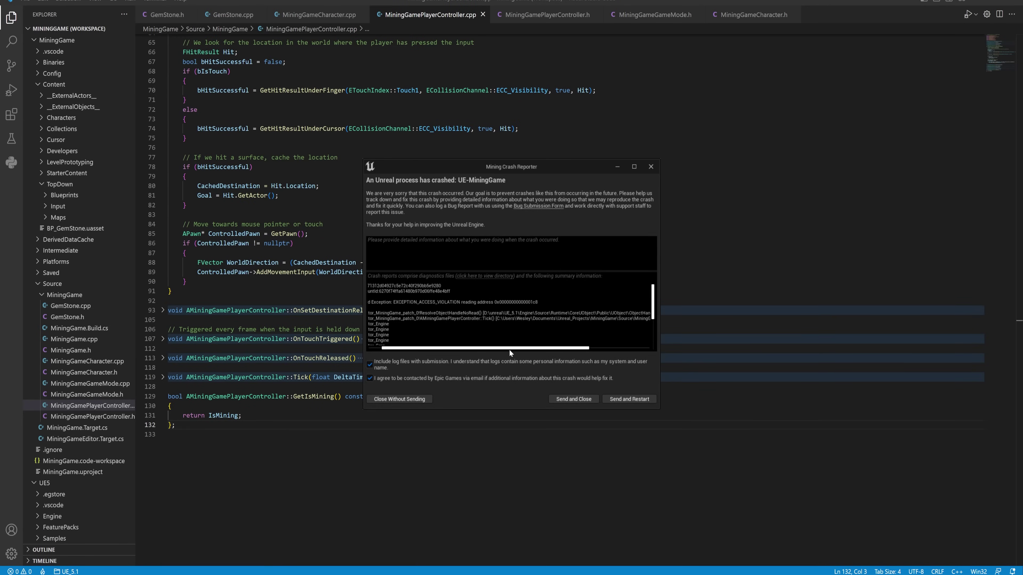
Step: Send the Unreal crash report with a restart, and begin a null check on Goal at the start of the controller's Tick function
{"action": "left_click", "coordinate": [616, 398]}
{"action": "left_click", "coordinate": [163, 377]}
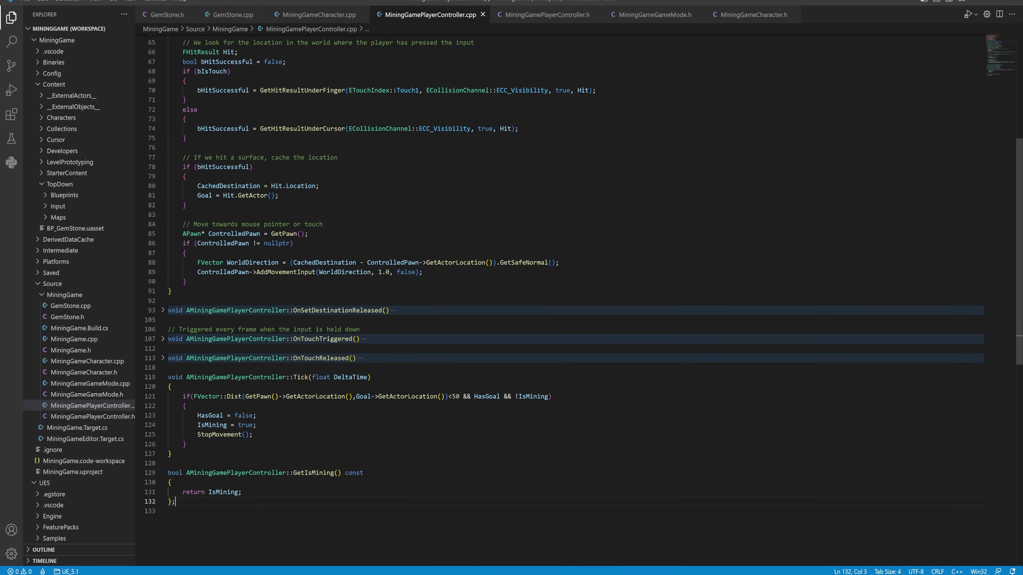
{"action": "left_click", "coordinate": [172, 387]}
{"action": "key", "text": "Return"}
{"action": "type", "text": "if (Goal == nullp"}
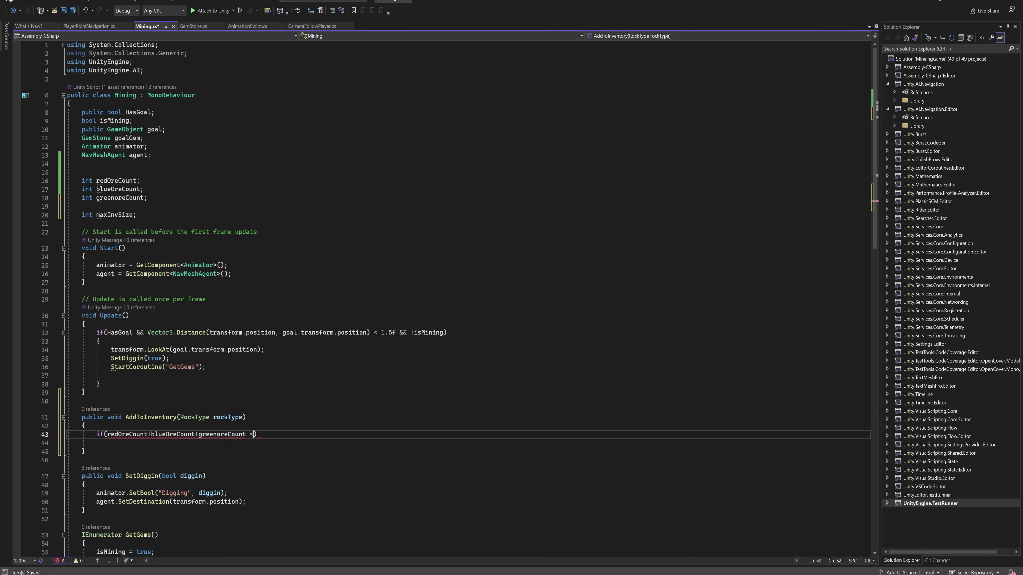
Step: Complete the AddToInventory capacity check with < maxInvSize and start a switch on rockType inside it
{"action": "type", "text": "maxInvSize)"}
{"action": "key", "text": "Return"}
{"action": "type", "text": "{ switch(rockType) {"}
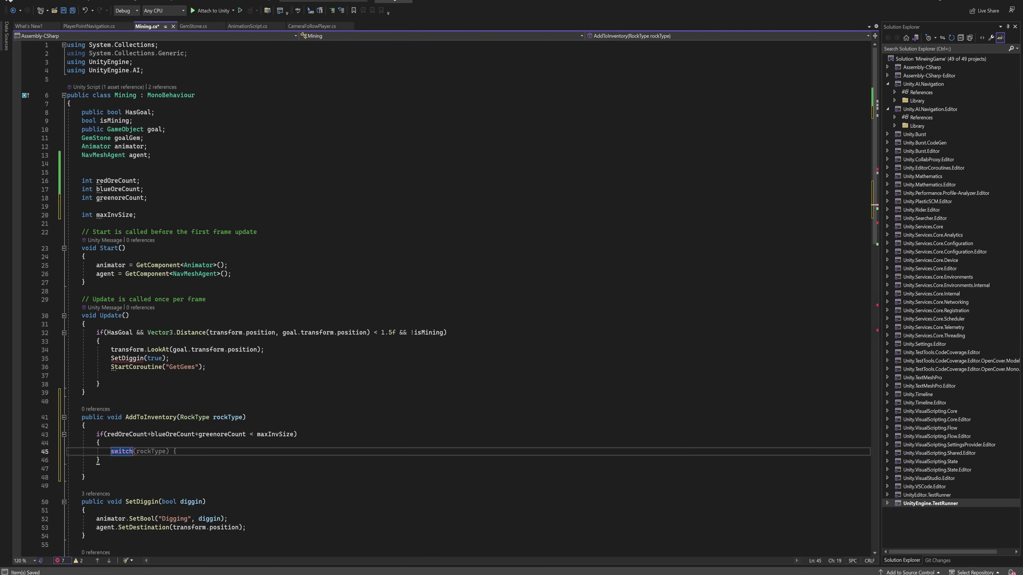
{"action": "key", "text": "Return"}
Step: Add RockType.red, RockType.blue and RockType.green cases, each ending in break, to the switch in AddToInventory
{"action": "type", "text": "case RockType.red:"}
{"action": "key", "text": "Return"}
{"action": "key", "text": "Return"}
{"action": "type", "text": "break;"}
{"action": "key", "text": "Return"}
{"action": "key", "text": "Return"}
{"action": "key", "text": "Tab"}
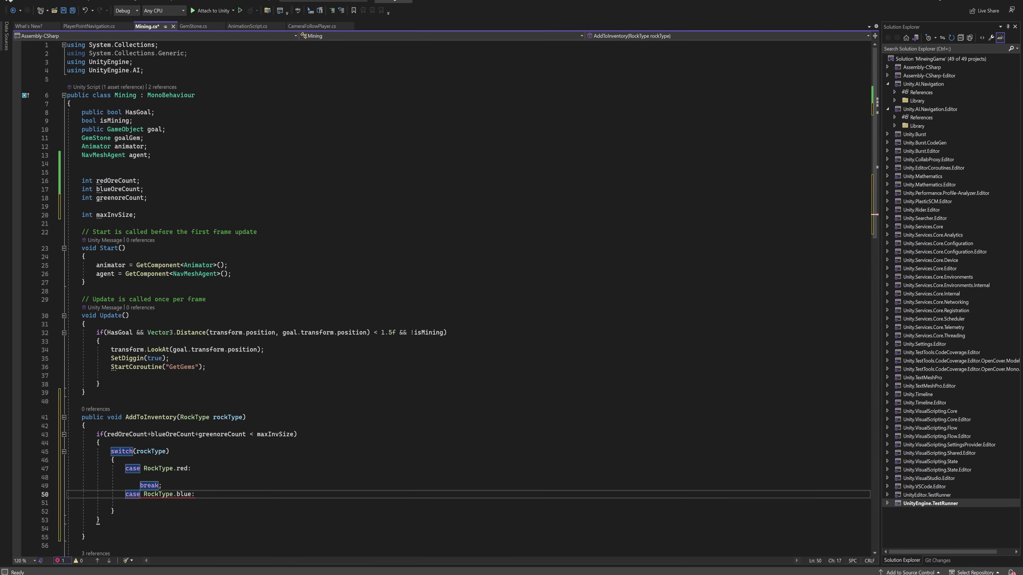
{"action": "key", "text": "Return"}
{"action": "type", "text": "break;"}
{"action": "key", "text": "Return"}
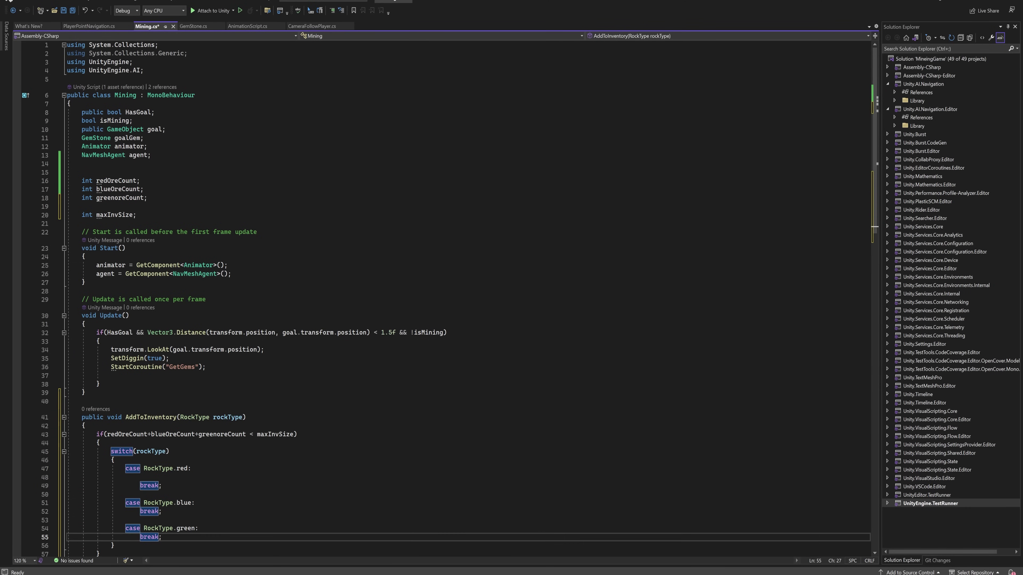
Step: Increment redOreCount, blueOreCount and greenoreCount in their matching switch cases and save Mining.cs
{"action": "left_click", "coordinate": [158, 468]}
{"action": "type", "text": "redOreCount++;"}
{"action": "left_click", "coordinate": [194, 494]}
{"action": "key", "text": "Return"}
{"action": "type", "text": "blueOreCount++;"}
{"action": "left_click", "coordinate": [198, 528]}
{"action": "key", "text": "Return"}
{"action": "type", "text": "greenoreCount++;"}
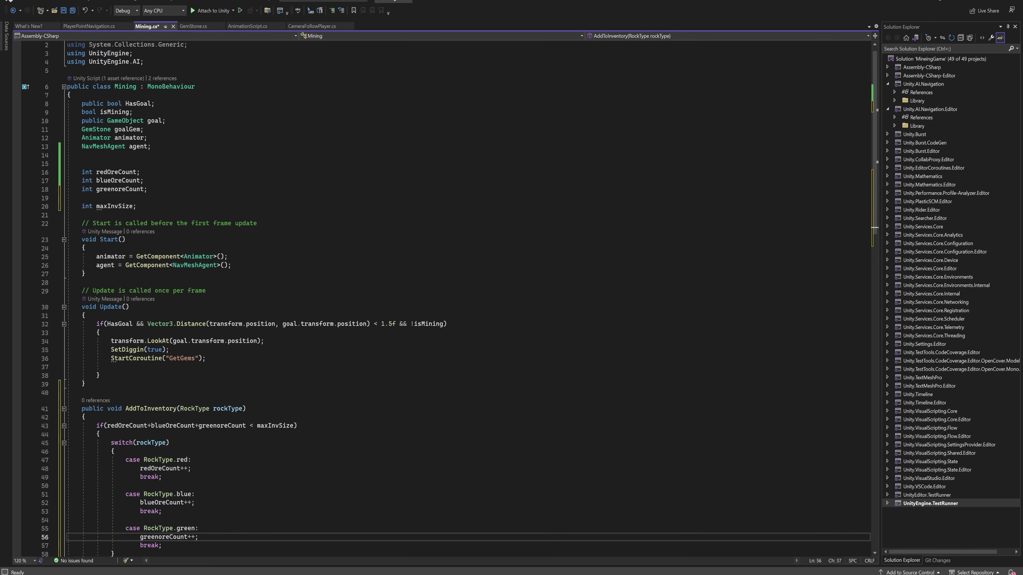
{"action": "scroll", "coordinate": [876, 218], "scroll_direction": "down", "scroll_amount": 7}
{"action": "key", "text": "ctrl+s"}
Step: Wrap the SetDiggin body in an if block requiring redOreCount + blueOreCount + greenoreCount < maxInvSize
{"action": "left_click", "coordinate": [85, 435]}
{"action": "key", "text": "Return"}
{"action": "type", "text": "if()"}
{"action": "left_click_drag", "start_coordinate": [107, 247], "coordinate": [293, 247]}
{"action": "left_click", "coordinate": [107, 442]}
{"action": "type", "text": "redOreCount + blueOreCount + greenoreCount < maxInvSize"}
{"action": "key", "text": "End"}
{"action": "key", "text": "Return"}
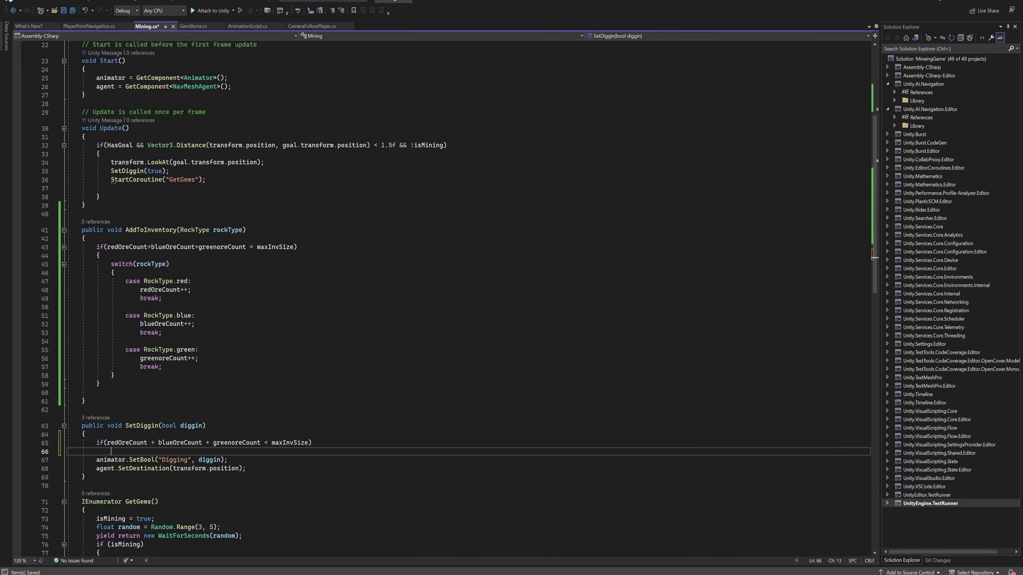
{"action": "type", "text": "{"}
{"action": "key", "text": "Return"}
{"action": "left_click_drag", "start_coordinate": [245, 485], "coordinate": [111, 460]}
Step: Initialize maxInvSize to 28 in the Mining class variables
{"action": "scroll", "coordinate": [443, 298], "scroll_direction": "down", "scroll_amount": 2}
{"action": "scroll", "coordinate": [443, 298], "scroll_direction": "up", "scroll_amount": 9}
{"action": "left_click", "coordinate": [132, 215]}
{"action": "type", "text": "=28;"}
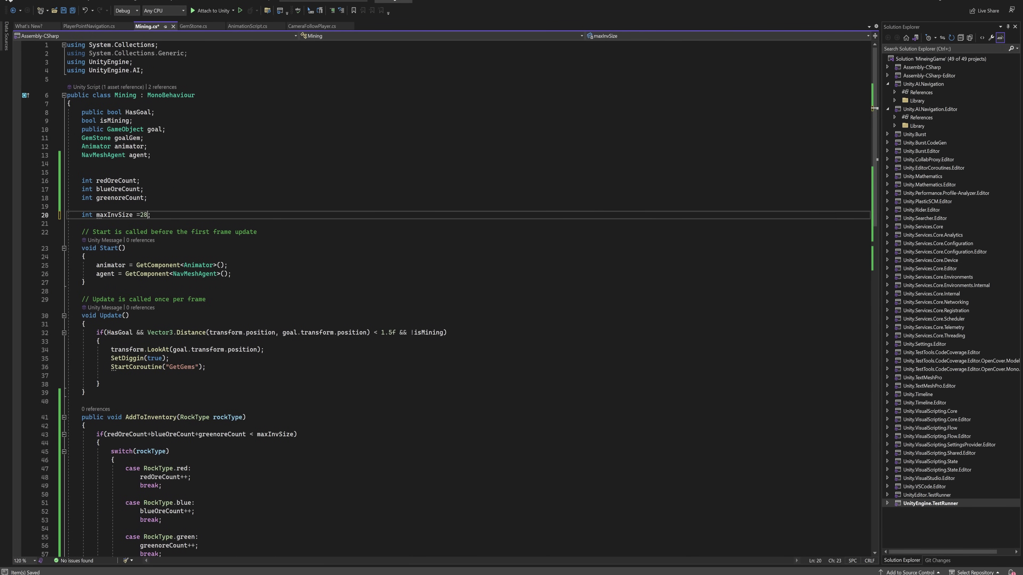
Step: Add a Mining player parameter to the DisableRocks function in GemStone.cs, checking Mining.cs and PlayerPointNavigation.cs for reference
{"action": "left_click", "coordinate": [191, 27]}
{"action": "left_click_drag", "start_coordinate": [873, 159], "coordinate": [860, 251]}
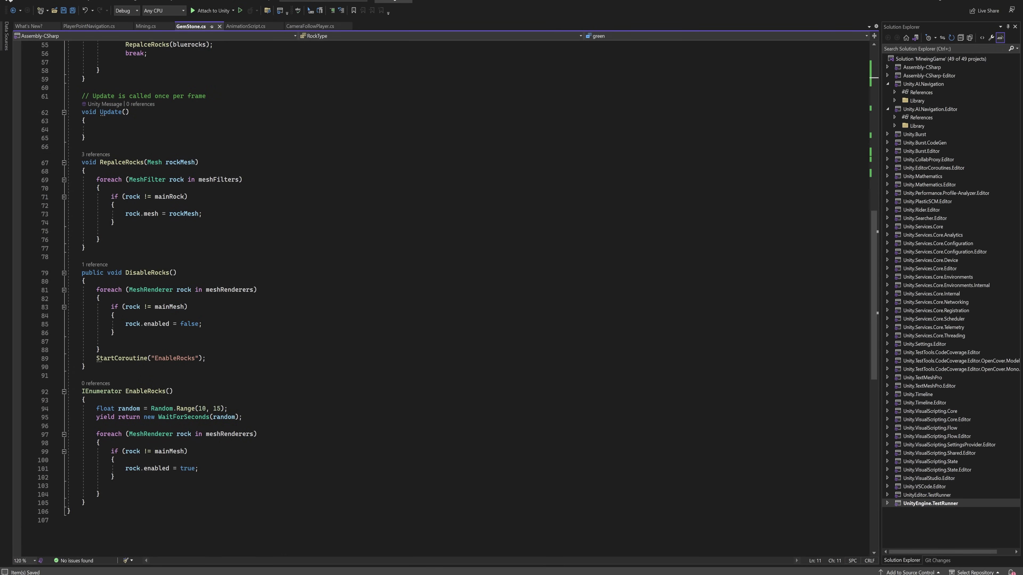
{"action": "left_click", "coordinate": [201, 324]}
{"action": "key", "text": "Return"}
{"action": "key", "text": "BackSpace"}
{"action": "key", "text": "ctrl+s"}
{"action": "left_click", "coordinate": [146, 26]}
{"action": "scroll", "coordinate": [443, 298], "scroll_direction": "down", "scroll_amount": 15}
{"action": "left_click", "coordinate": [89, 26]}
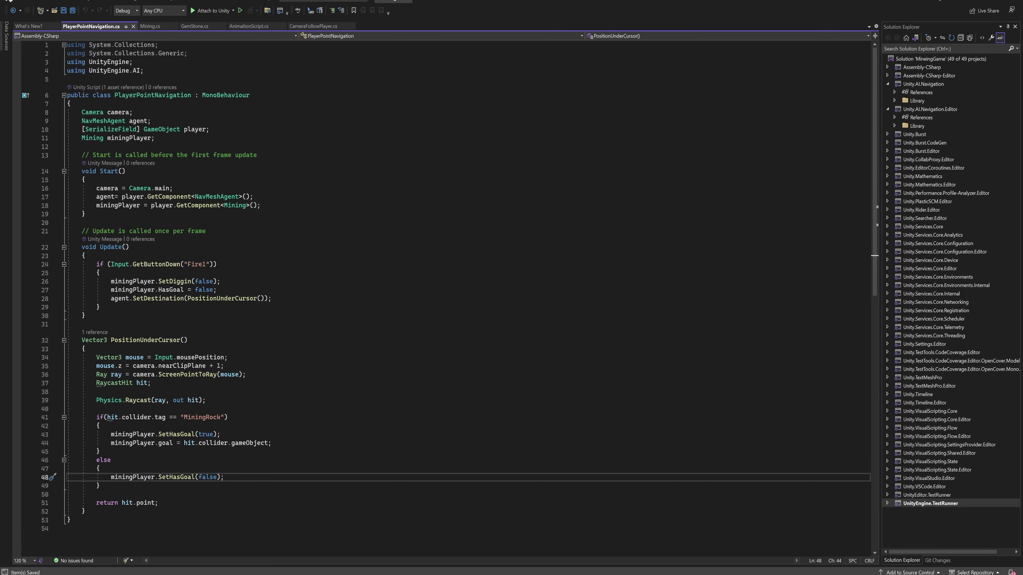
{"action": "left_click", "coordinate": [191, 26]}
{"action": "left_click", "coordinate": [173, 273]}
{"action": "type", "text": "Mini"}
{"action": "left_click", "coordinate": [147, 27]}
{"action": "left_click", "coordinate": [191, 27]}
Step: Call player.AddToInventory(rocks) after the EnableRocks coroutine start in DisableRocks
{"action": "left_click", "coordinate": [114, 315]}
{"action": "key", "text": "Return"}
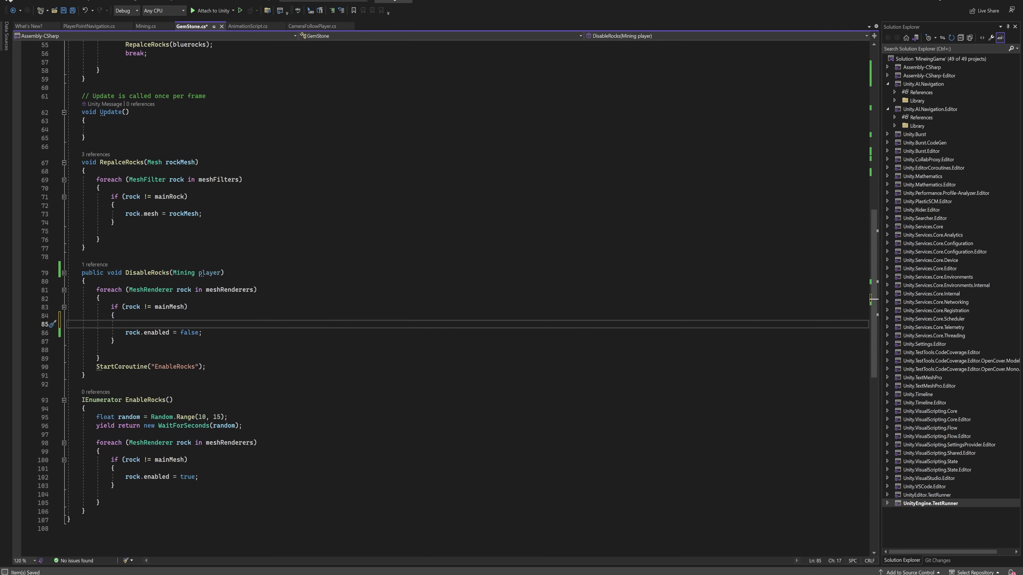
{"action": "key", "text": "BackSpace"}
{"action": "left_click", "coordinate": [206, 359]}
{"action": "key", "text": "Return"}
{"action": "type", "text": "player.addToInventory("}
{"action": "left_click_drag", "start_coordinate": [873, 220], "coordinate": [851, 93]}
{"action": "type", "text": "rocks);"}
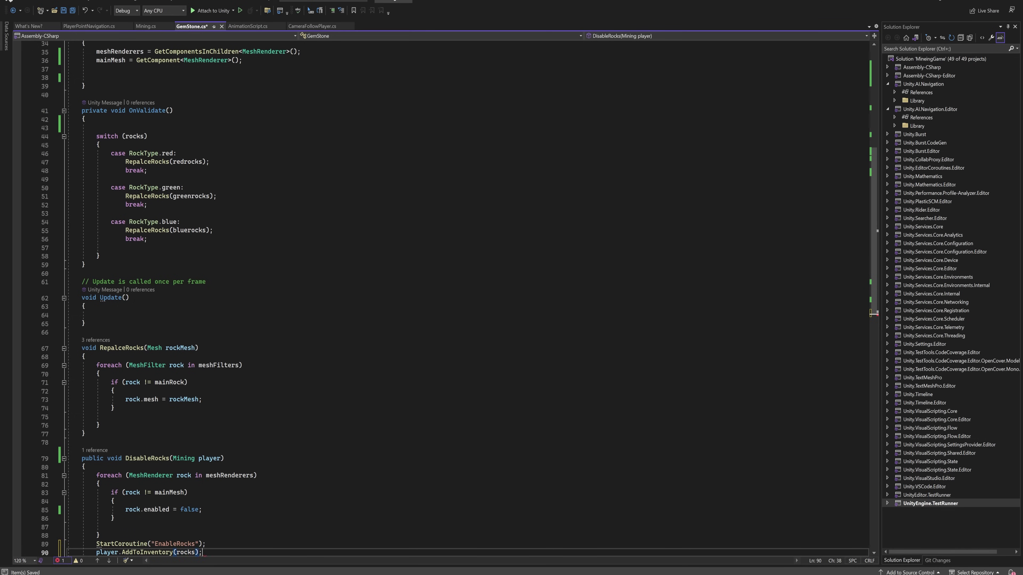
{"action": "scroll", "coordinate": [879, 285], "scroll_direction": "down", "scroll_amount": 6}
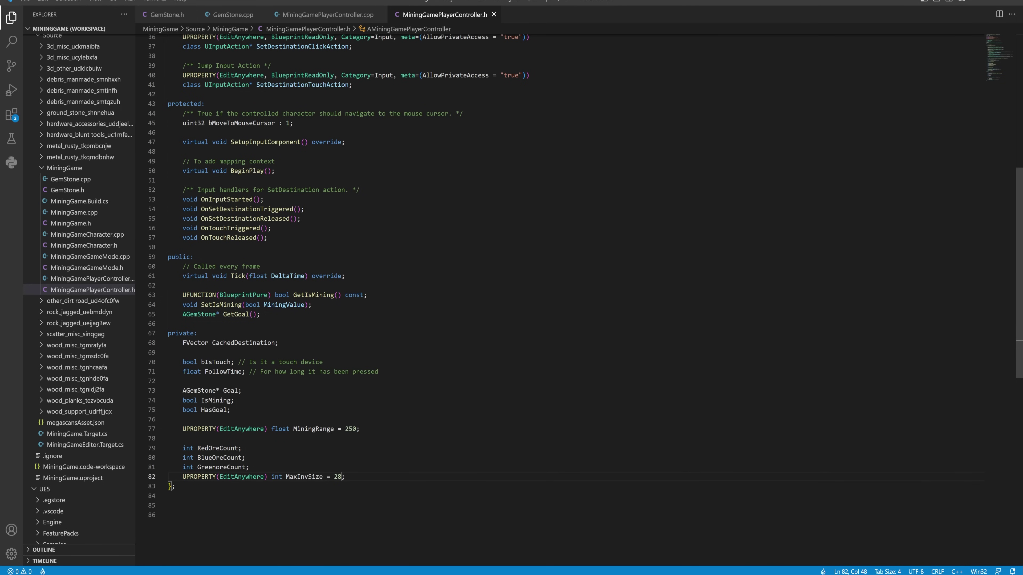
Step: Declare a public int GetOreCount(RockType rock) function below GetGoal in the Unreal project's MiningGamePlayerController.h
{"action": "left_click", "coordinate": [260, 314]}
{"action": "key", "text": "Return"}
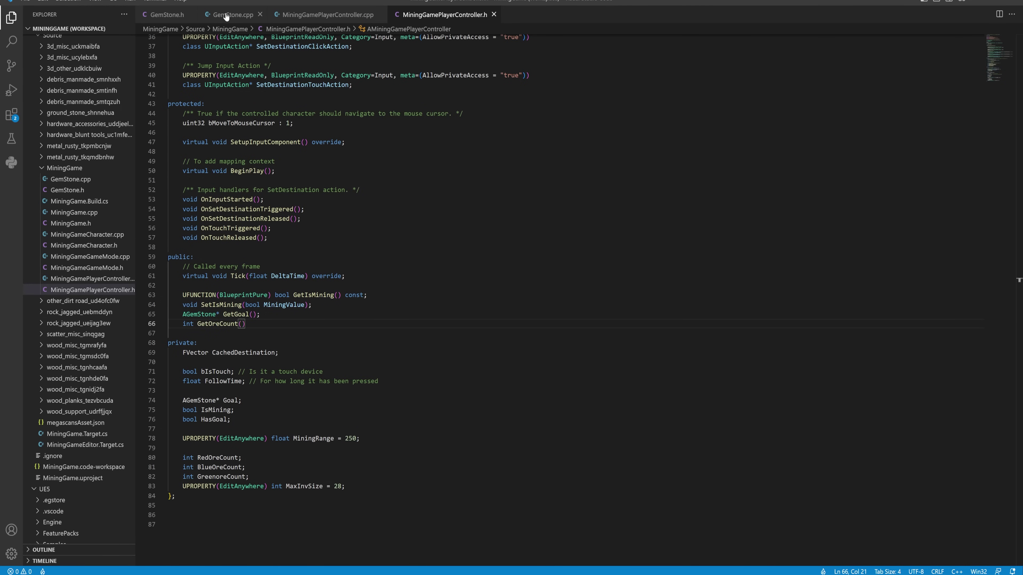
{"action": "left_click", "coordinate": [227, 16]}
{"action": "left_click", "coordinate": [456, 16]}
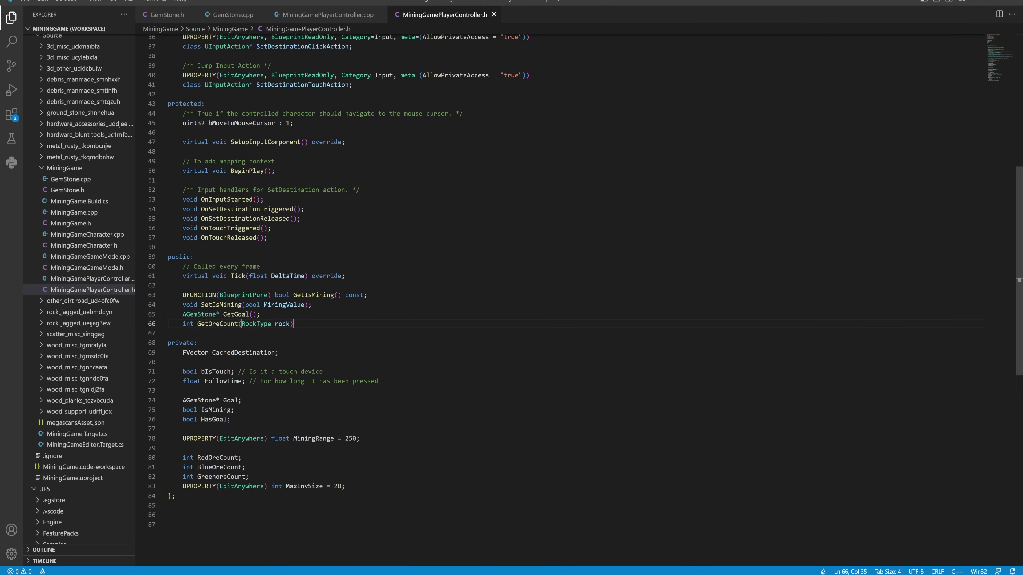
{"action": "type", "text": ";"}
{"action": "left_click", "coordinate": [217, 324]}
{"action": "right_click", "coordinate": [220, 324]}
{"action": "left_click", "coordinate": [257, 519]}
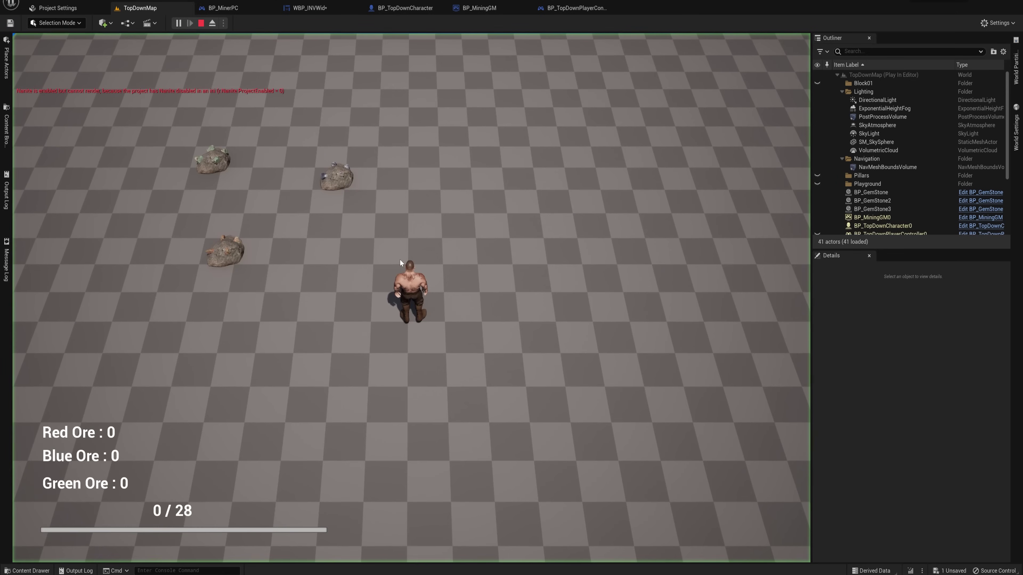
Step: Test mining in the running Unreal game by sending the miner to the blue, red and green gem rocks
{"action": "left_click", "coordinate": [348, 181]}
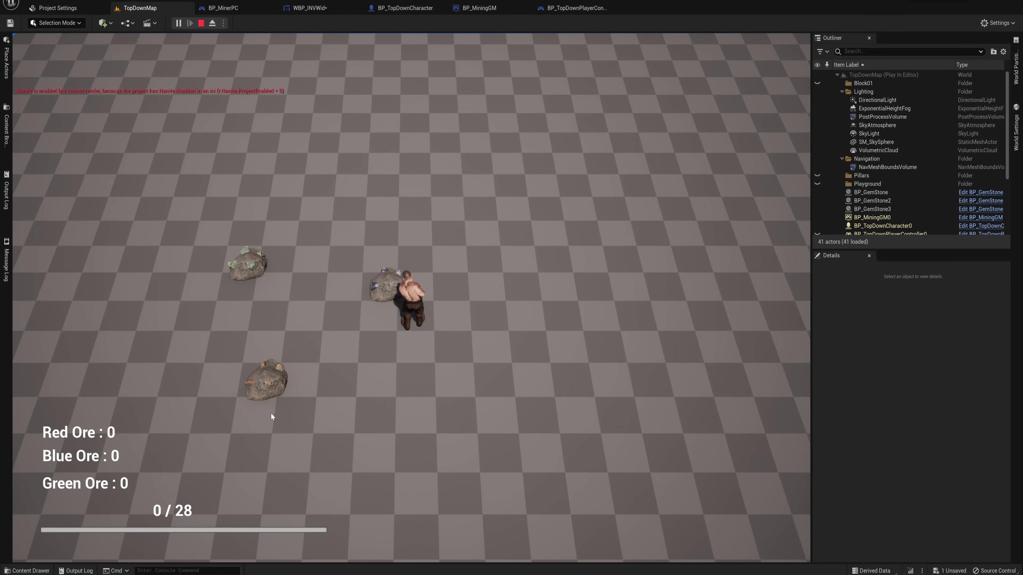
{"action": "left_click", "coordinate": [270, 383]}
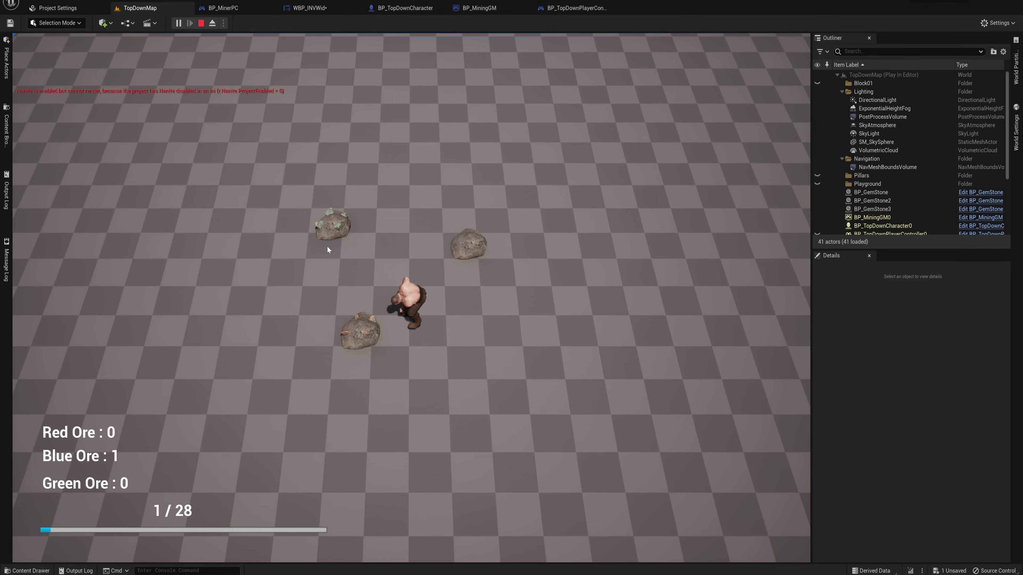
{"action": "left_click", "coordinate": [341, 228]}
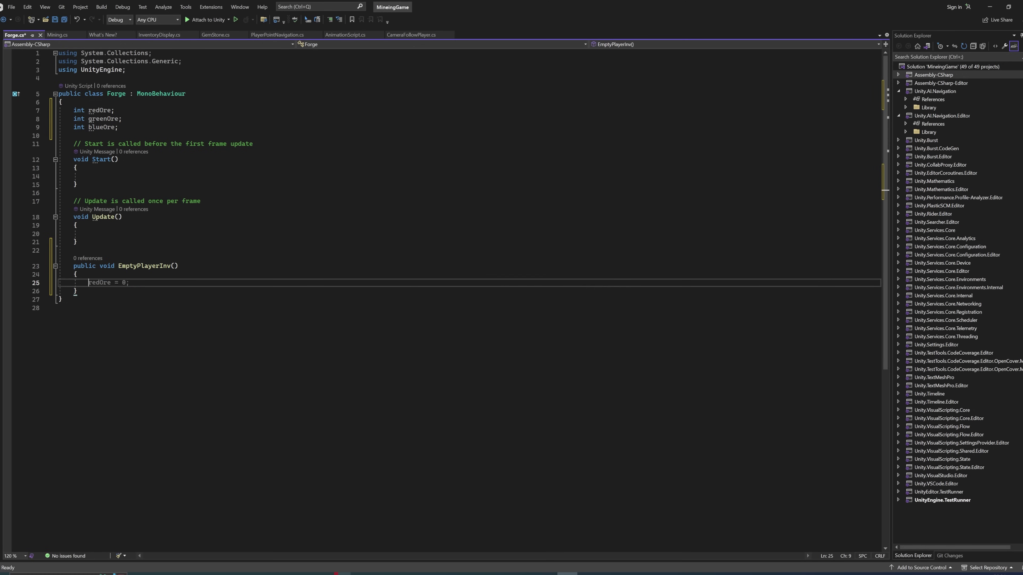
Step: Declare a [SerializeField] Mining player variable below the ore counters in Unity's Forge.cs
{"action": "left_click", "coordinate": [118, 127]}
{"action": "key", "text": "Return"}
{"action": "type", "text": "Mining player;"}
{"action": "left_click", "coordinate": [88, 185]}
{"action": "left_click", "coordinate": [74, 135]}
{"action": "type", "text": "[] SerializeField"}
Step: Make EmptyPlayerInv add the player's red, green and blue ore counts to the forge, reset each to 0, and save Forge.cs
{"action": "left_click", "coordinate": [89, 291]}
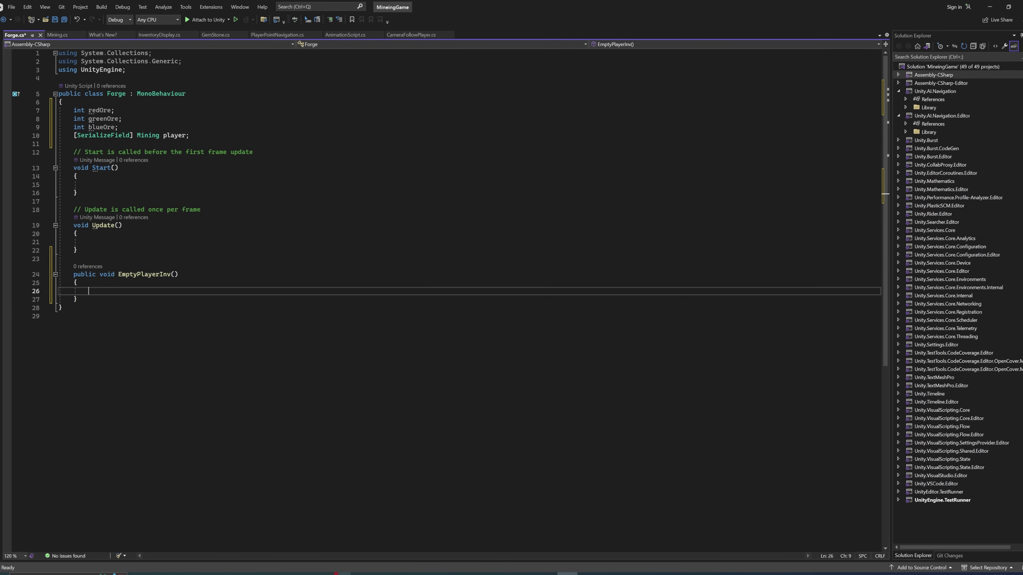
{"action": "type", "text": "redOre += player.redOreCount;"}
{"action": "key", "text": "Return"}
{"action": "type", "text": "player.redOreCount = 0;"}
{"action": "key", "text": "Return"}
{"action": "type", "text": "greenOre += player.greenoreCount;"}
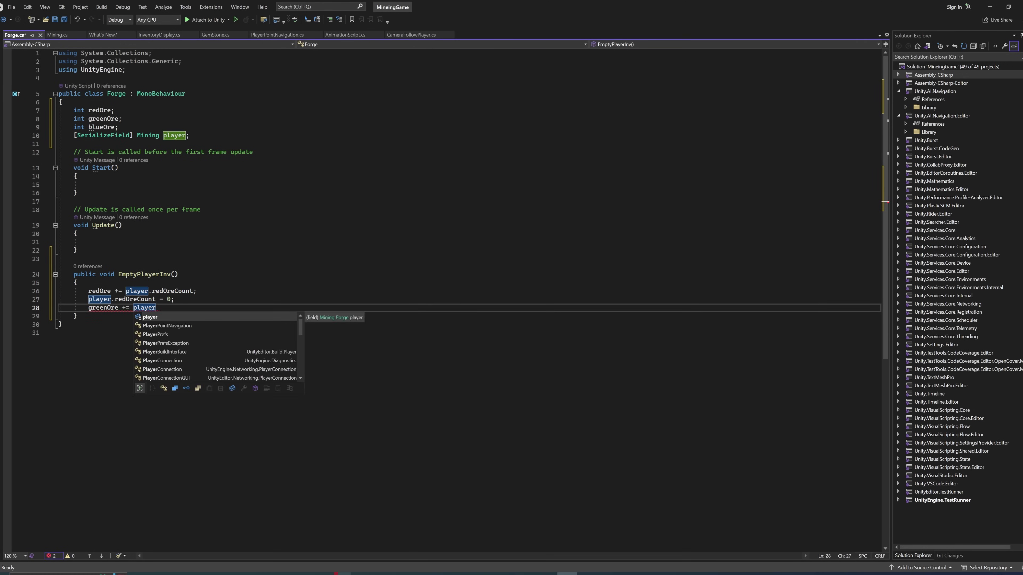
{"action": "key", "text": "Return"}
{"action": "type", "text": "player.greenoreCount = 0;"}
{"action": "key", "text": "Return"}
{"action": "type", "text": "blueOre += player.blueOreCount;"}
{"action": "key", "text": "Return"}
{"action": "type", "text": "player.blueOreCount = 0;"}
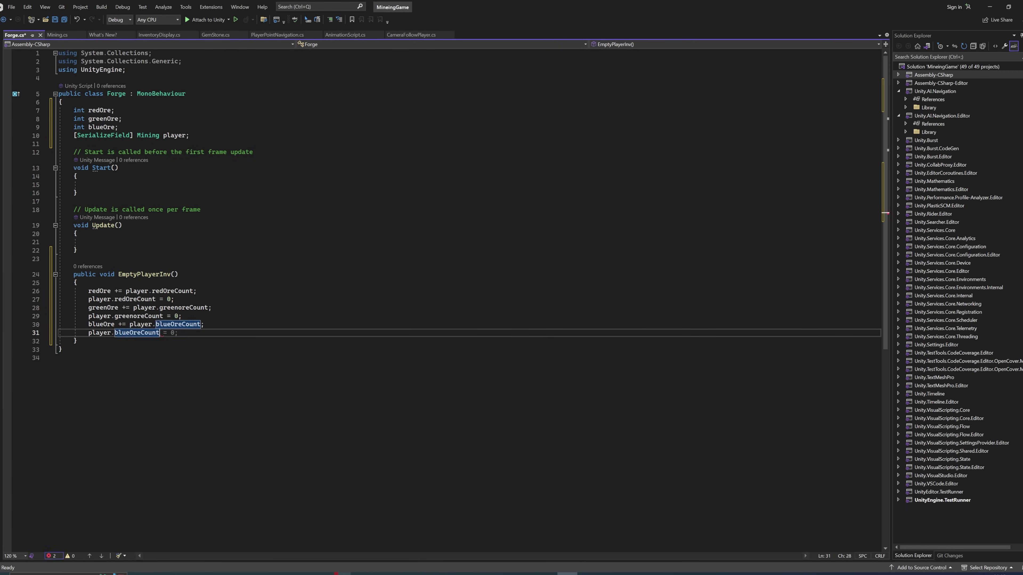
{"action": "key", "text": "ctrl+s"}
Step: Create an IEnumerator SellOre() coroutine below EmptyPlayerInv that yields WaitForSeconds(4)
{"action": "left_click", "coordinate": [76, 341]}
{"action": "key", "text": "Return"}
{"action": "key", "text": "Return"}
{"action": "type", "text": "IEnumerator Sell"}
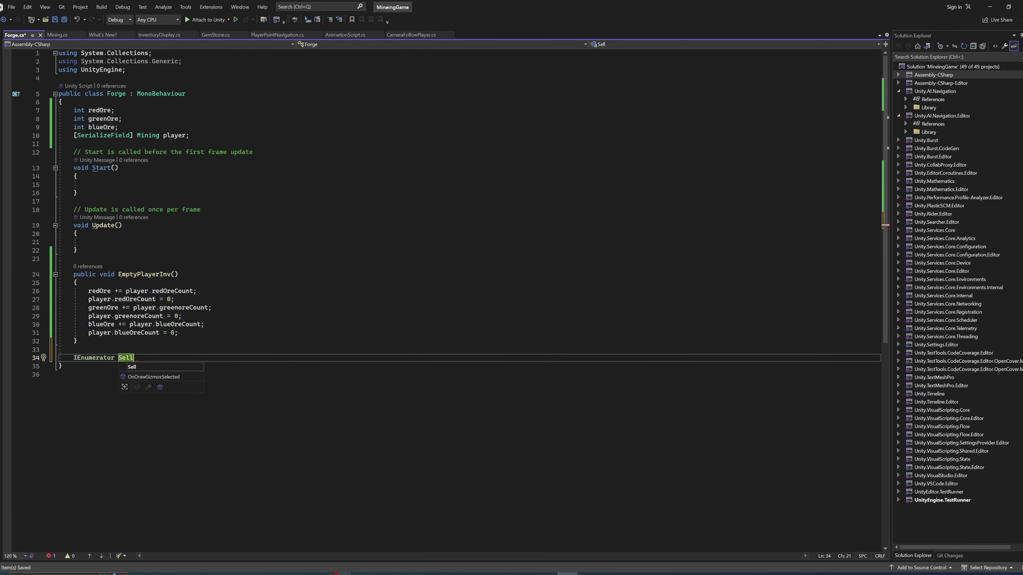
{"action": "type", "text": "Ore()"}
{"action": "key", "text": "Return"}
{"action": "type", "text": "{"}
{"action": "key", "text": "Return"}
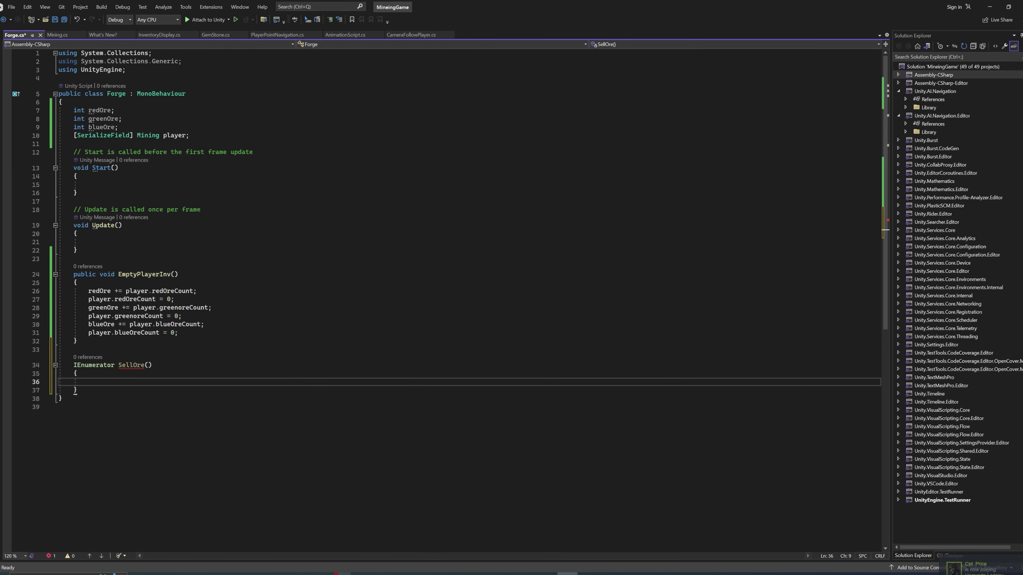
{"action": "type", "text": "yield return new WaitForSeconds"}
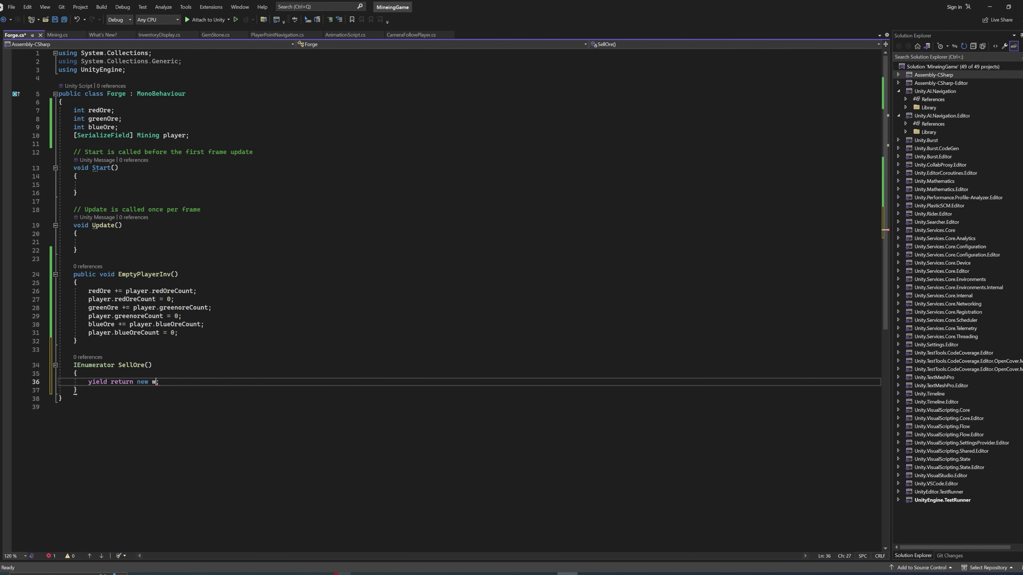
{"action": "type", "text": "(4"}
{"action": "key", "text": "End"}
Step: Add an if(redOre > 0) block and an else if(blueOre > 0) block after the wait in SellOre
{"action": "key", "text": "Return"}
{"action": "type", "text": "if(redOre > 0)"}
{"action": "key", "text": "Return"}
{"action": "type", "text": "{"}
{"action": "key", "text": "Return"}
{"action": "key", "text": "Down"}
{"action": "key", "text": "Return"}
{"action": "type", "text": "else if(blueOre > 0"}
{"action": "key", "text": "End"}
{"action": "key", "text": "Return"}
{"action": "type", "text": "{"}
{"action": "key", "text": "Return"}
Step: Add an else if(greenOre > 0) block as the last branch in SellOre
{"action": "key", "text": "Down"}
{"action": "type", "text": "else if(greenOre > 0)"}
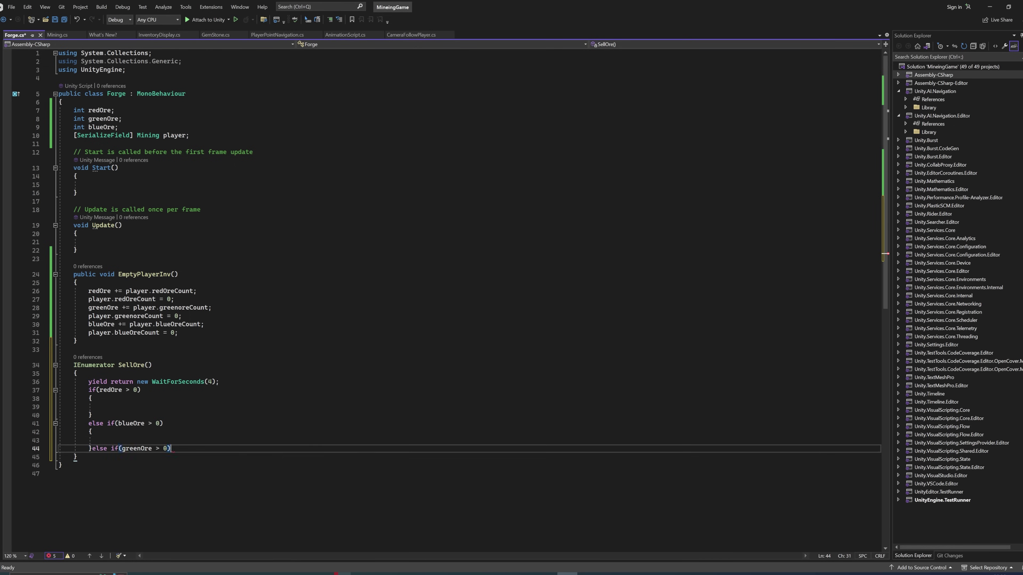
{"action": "key", "text": "Return"}
{"action": "key", "text": "shift+bracketleft"}
{"action": "key", "text": "Return"}
{"action": "key", "text": "Down"}
Step: Decrement redOre inside the redOre > 0 branch of SellOre
{"action": "left_click", "coordinate": [104, 407]}
{"action": "type", "text": "red"}
{"action": "key", "text": "Tab"}
{"action": "key", "text": "Return"}
{"action": "key", "text": "Tab"}
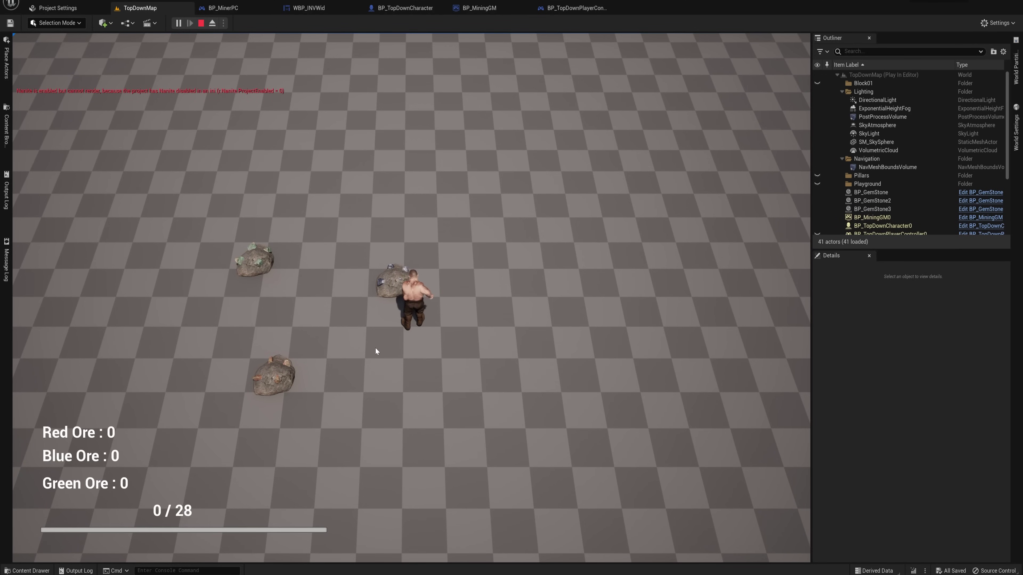
Step: Send the miner to the red gem rock in the running Unreal game
{"action": "left_click", "coordinate": [273, 375]}
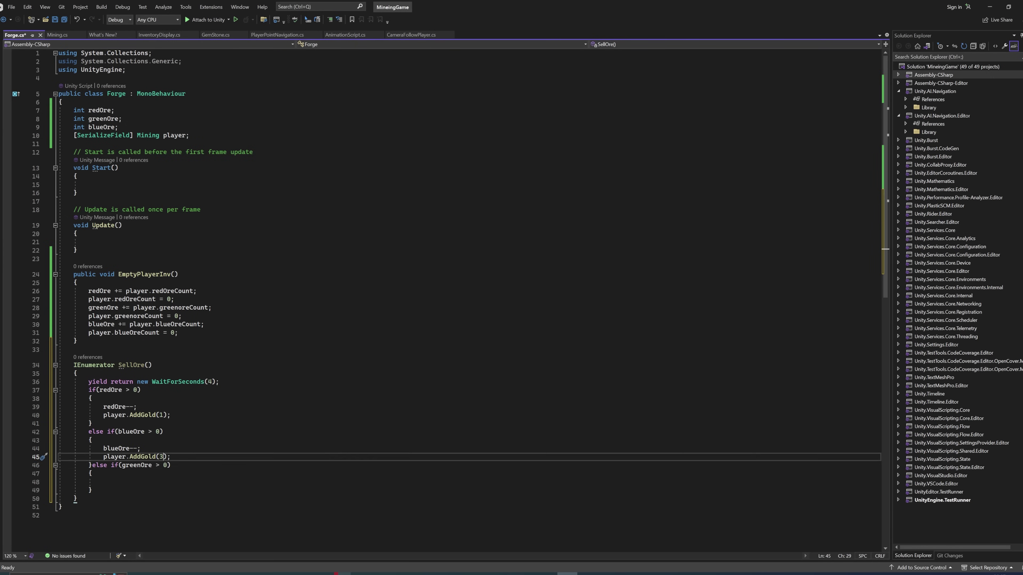
Step: Set the blue branch's gold to 2, add greenOre-- and player.AddGold(3) to the green branch, and save Forge.cs
{"action": "key", "text": "BackSpace"}
{"action": "type", "text": "2"}
{"action": "left_click", "coordinate": [104, 482]}
{"action": "type", "text": "greenOre--; player.AddGold(3);"}
{"action": "key", "text": "ctrl+s"}
Step: Call StartCoroutine(SellOre()) at the end of each SellOre ore branch and at the end of EmptyPlayerInv
{"action": "left_click", "coordinate": [170, 415]}
{"action": "key", "text": "Return"}
{"action": "type", "text": "StartCoroutine(SellOre());"}
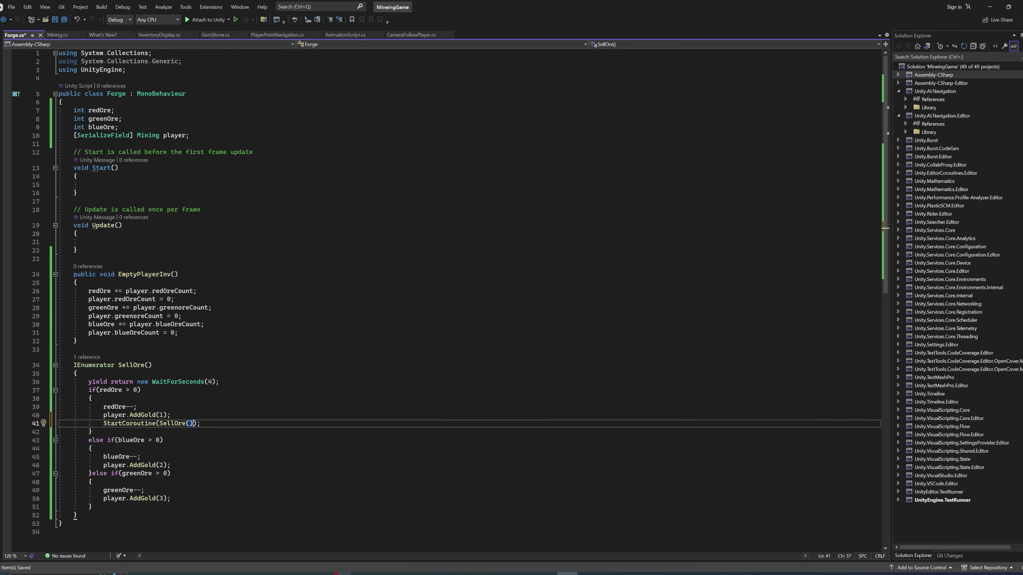
{"action": "left_click", "coordinate": [170, 465]}
{"action": "type", "text": "StartCoroutine(SellOre());"}
{"action": "left_click", "coordinate": [92, 482]}
{"action": "key", "text": "Return"}
{"action": "left_click", "coordinate": [170, 514]}
{"action": "type", "text": "StartCoroutine(SellOre());"}
{"action": "left_click", "coordinate": [178, 333]}
{"action": "type", "text": "StartCoroutine(SellOre());"}
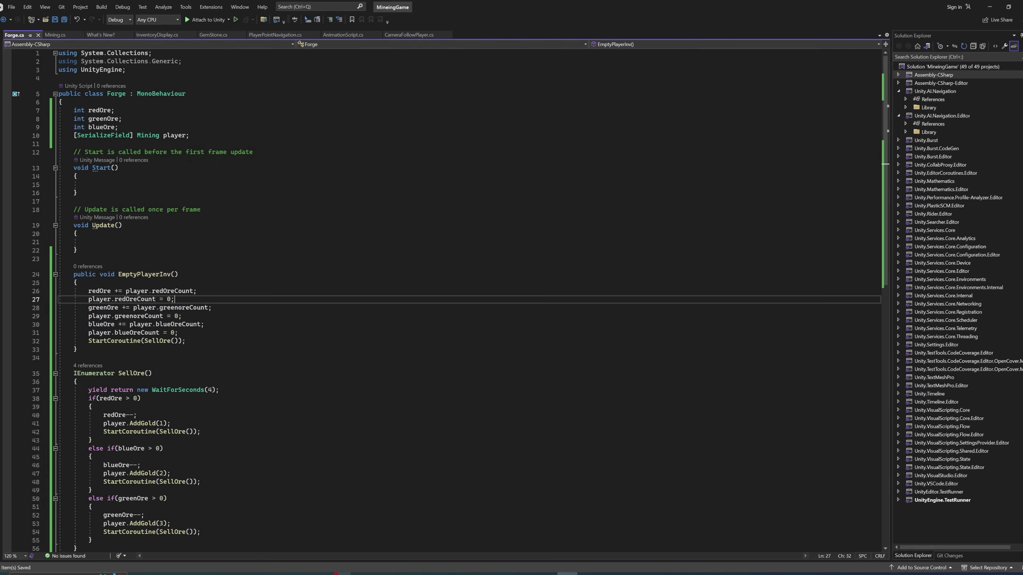
Step: Wrap the LookAt, SetDiggin and GetGems calls in Mining.cs Update in an if(goal.tag == "MiningRock") block
{"action": "left_click", "coordinate": [56, 35]}
{"action": "left_click", "coordinate": [92, 350]}
{"action": "key", "text": "Return"}
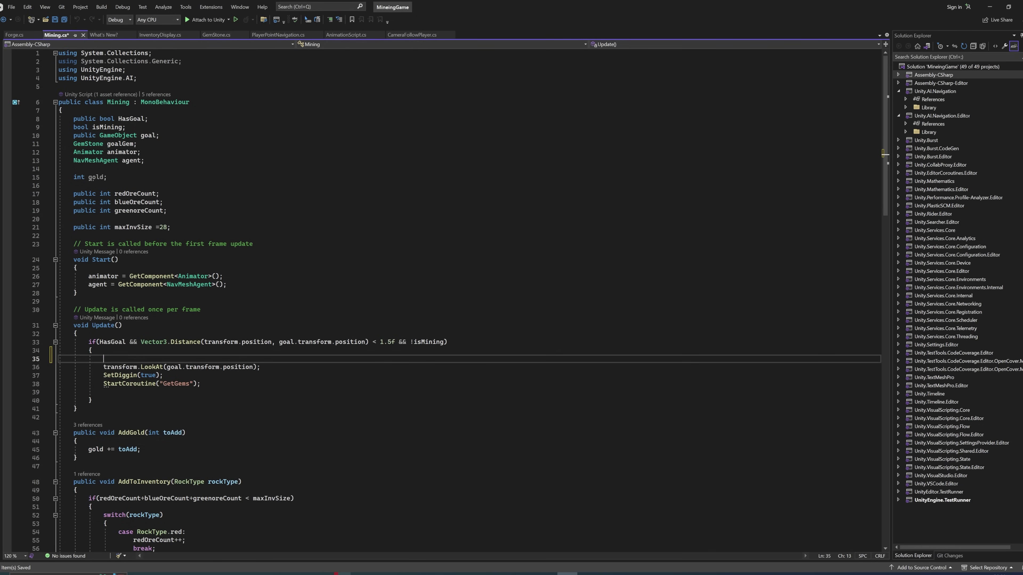
{"action": "key", "text": "Return"}
{"action": "type", "text": "{"}
{"action": "key", "text": "Return"}
{"action": "key", "text": "ctrl+x"}
{"action": "left_click", "coordinate": [118, 375]}
{"action": "key", "text": "ctrl+v"}
Step: Add an else if (goal.tag == "Forge") branch in Update and begin a goal.GetComponent<Forge> call inside it
{"action": "key", "text": "Down"}
{"action": "type", "text": "else if (goal."}
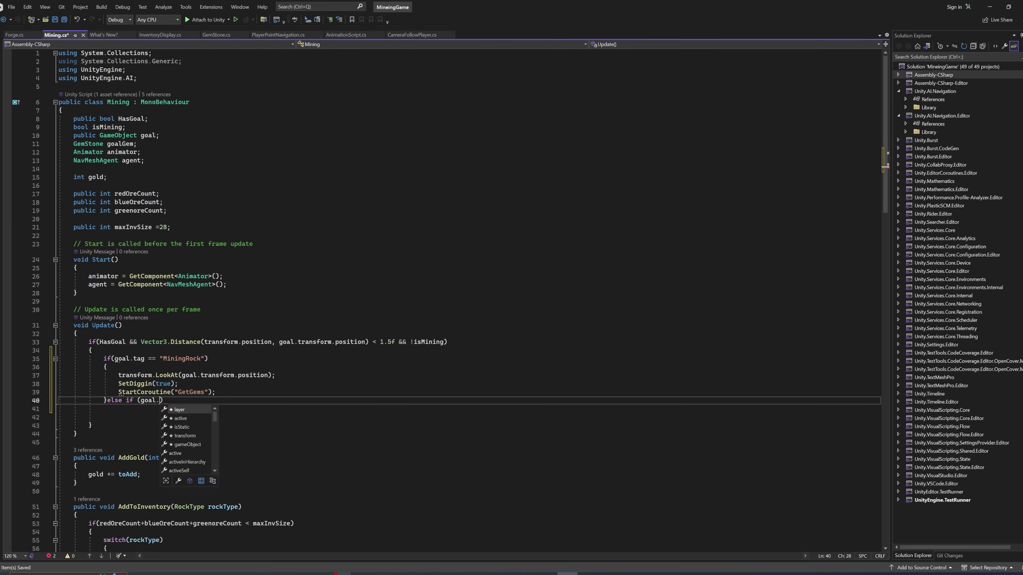
{"action": "type", "text": "tag == \"Forge\")"}
{"action": "key", "text": "Return"}
{"action": "type", "text": "{"}
{"action": "key", "text": "Return"}
{"action": "type", "text": "goal.GetComponent<Forge"}
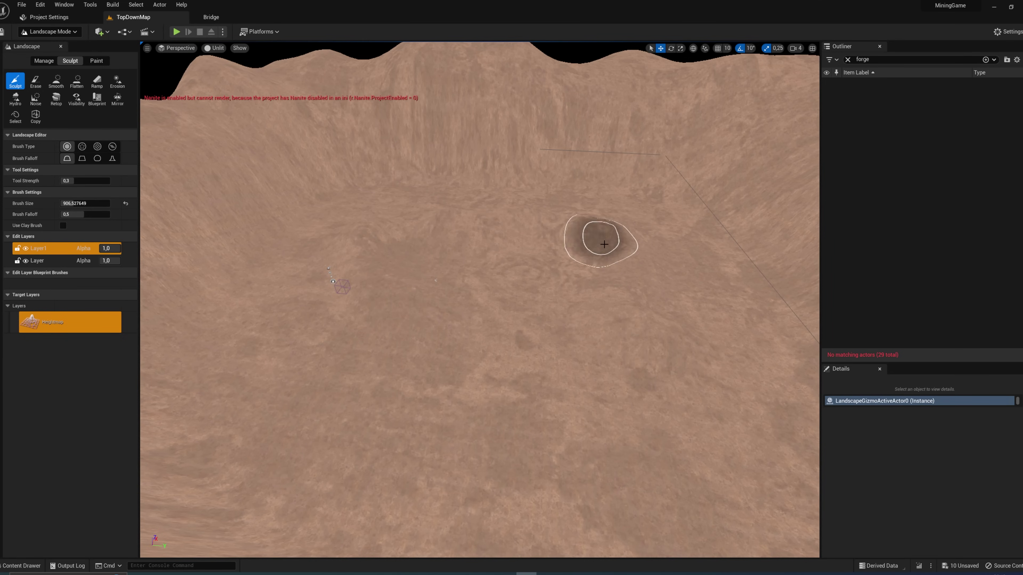
Step: Switch the Unreal landscape viewport to the Lit view mode
{"action": "key", "text": "alt+4"}
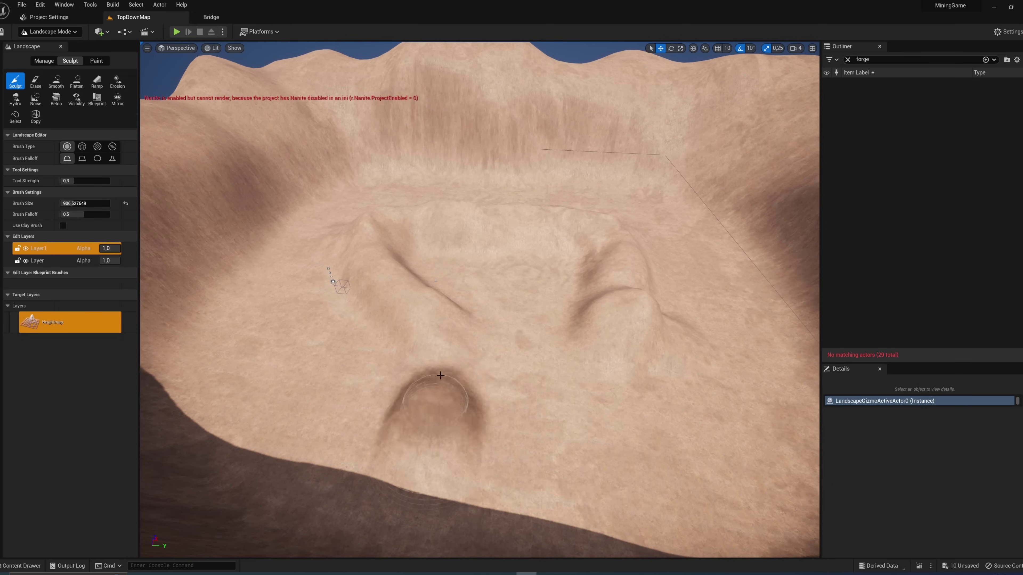
Step: Raise steep mounds across the Unreal landscape floor with the Sculpt brush, and switch to the Smooth tool
{"action": "left_click_drag", "start_coordinate": [440, 376], "coordinate": [440, 342]}
{"action": "mouse_move", "coordinate": [440, 343]}
{"action": "right_mouse_down"}
{"action": "mouse_move", "coordinate": [440, 443]}
{"action": "mouse_move", "coordinate": [419, 419]}
{"action": "right_mouse_up"}
{"action": "left_click_drag", "start_coordinate": [447, 274], "coordinate": [467, 153]}
{"action": "right_click_drag", "start_coordinate": [467, 154], "coordinate": [282, 161]}
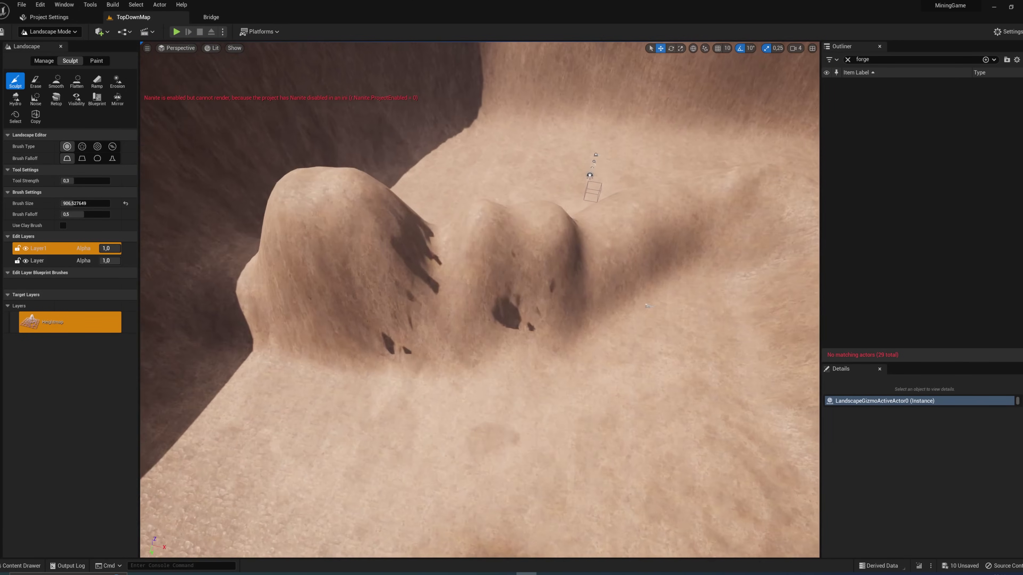
{"action": "mouse_move", "coordinate": [386, 226]}
{"action": "left_mouse_down"}
{"action": "mouse_move", "coordinate": [335, 169]}
{"action": "mouse_move", "coordinate": [479, 201]}
{"action": "mouse_move", "coordinate": [536, 225]}
{"action": "left_mouse_up"}
{"action": "left_click", "coordinate": [56, 81]}
{"action": "right_click_drag", "start_coordinate": [535, 225], "coordinate": [483, 282]}
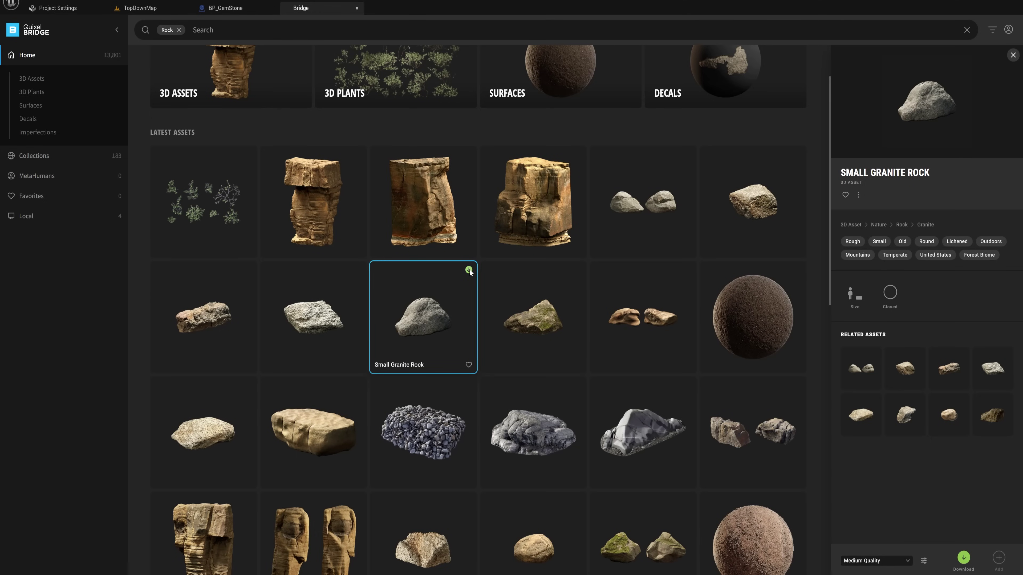
Step: Browse the rock assets in Quixel Bridge, opening the pale rough rock and looking further through the results
{"action": "left_click", "coordinate": [329, 310]}
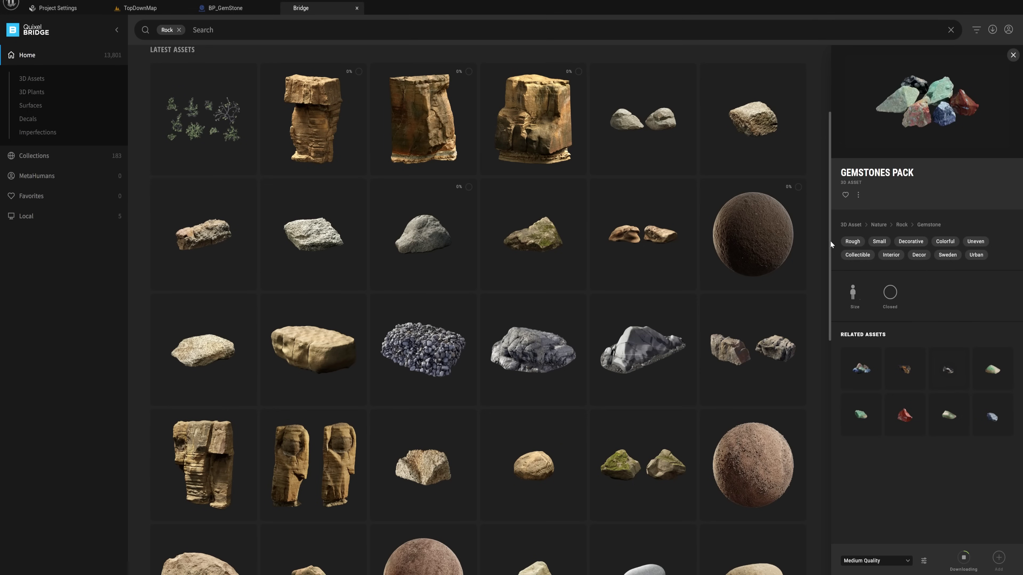
{"action": "left_click_drag", "start_coordinate": [831, 241], "coordinate": [834, 386]}
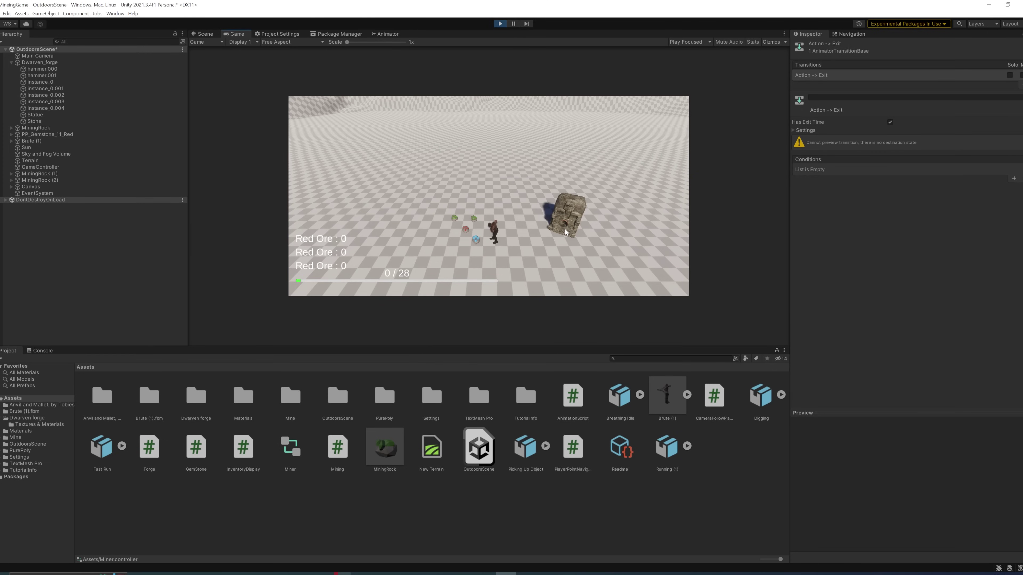
Step: Send the miner to the dwarven forge in the running Unity game
{"action": "left_click", "coordinate": [566, 232]}
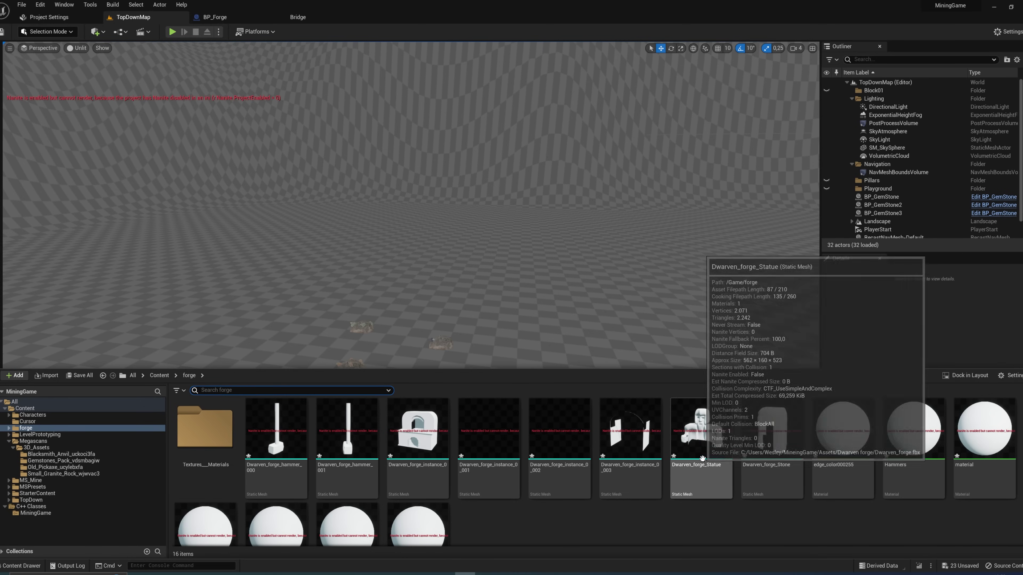
Step: Place the Dwarven_forge_Stone and Dwarven_forge_Statue meshes in the Unreal level, and delete the last placed mesh
{"action": "left_click_drag", "start_coordinate": [780, 438], "coordinate": [593, 440]}
{"action": "mouse_move", "coordinate": [592, 440]}
{"action": "right_mouse_down"}
{"action": "mouse_move", "coordinate": [523, 440]}
{"action": "mouse_move", "coordinate": [593, 440]}
{"action": "right_mouse_up"}
{"action": "key", "text": "ctrl+space"}
{"action": "left_click_drag", "start_coordinate": [701, 435], "coordinate": [449, 380]}
{"action": "mouse_move", "coordinate": [450, 381]}
{"action": "right_mouse_down"}
{"action": "mouse_move", "coordinate": [523, 380]}
{"action": "mouse_move", "coordinate": [450, 380]}
{"action": "right_mouse_up"}
{"action": "key", "text": "Delete"}
{"action": "key", "text": "ctrl+space"}
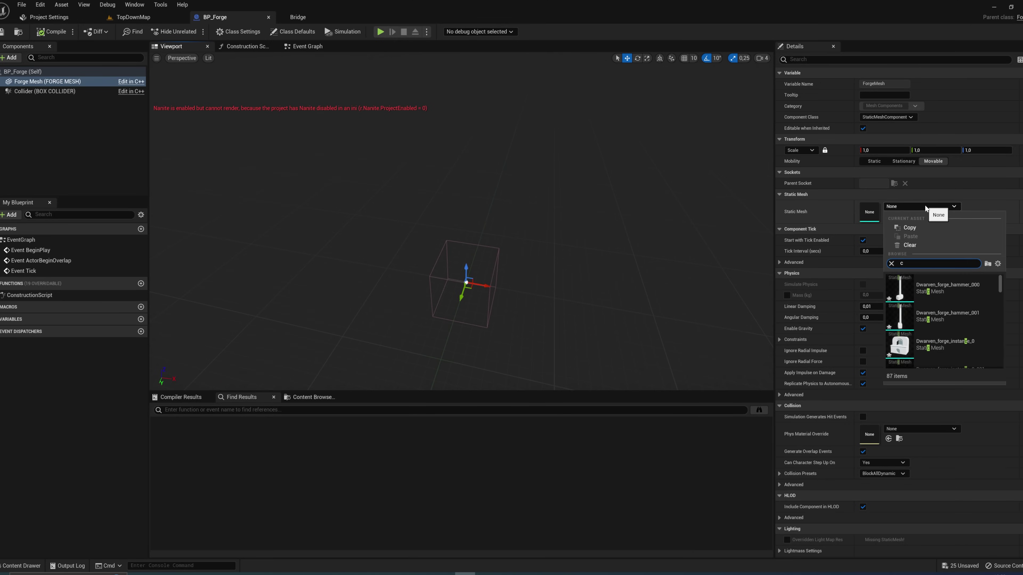
Step: Assign a static mesh to the Forge Mesh component of BP_Forge
{"action": "left_click", "coordinate": [930, 317]}
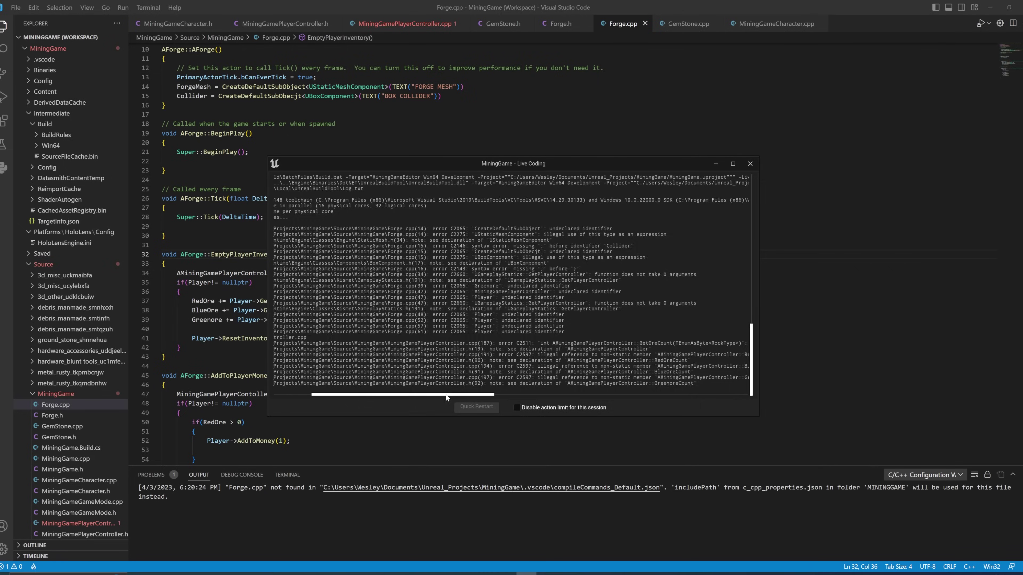
Step: Read the Live Coding compile errors and compare the GetOreCount code in MiningGamePlayerController.cpp with its calls in Forge.cpp
{"action": "left_click_drag", "start_coordinate": [544, 394], "coordinate": [468, 394]}
{"action": "left_click", "coordinate": [750, 163]}
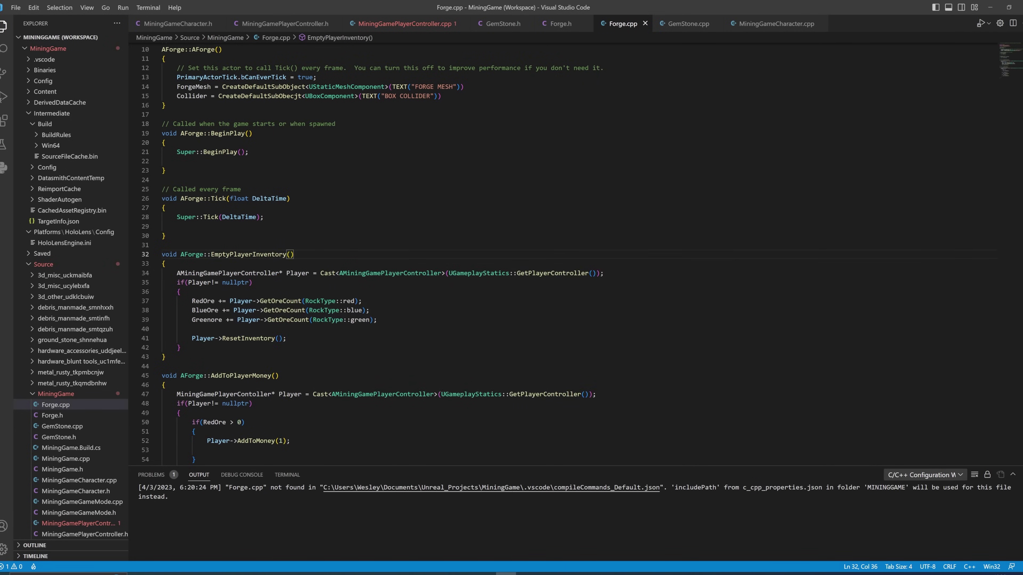
{"action": "left_click", "coordinate": [405, 24]}
{"action": "scroll", "coordinate": [483, 254], "scroll_direction": "up", "scroll_amount": 10}
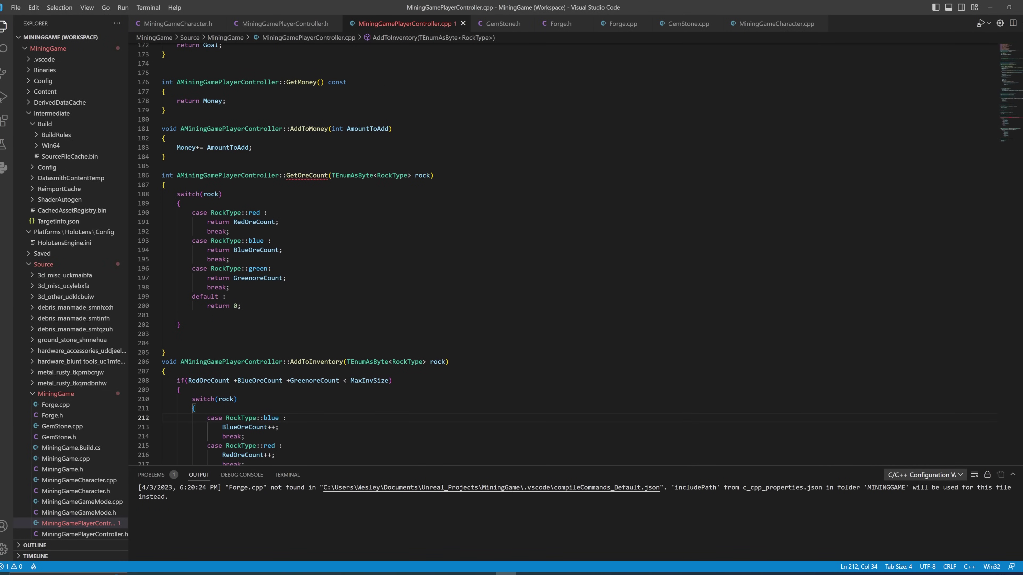
{"action": "left_click", "coordinate": [624, 25]}
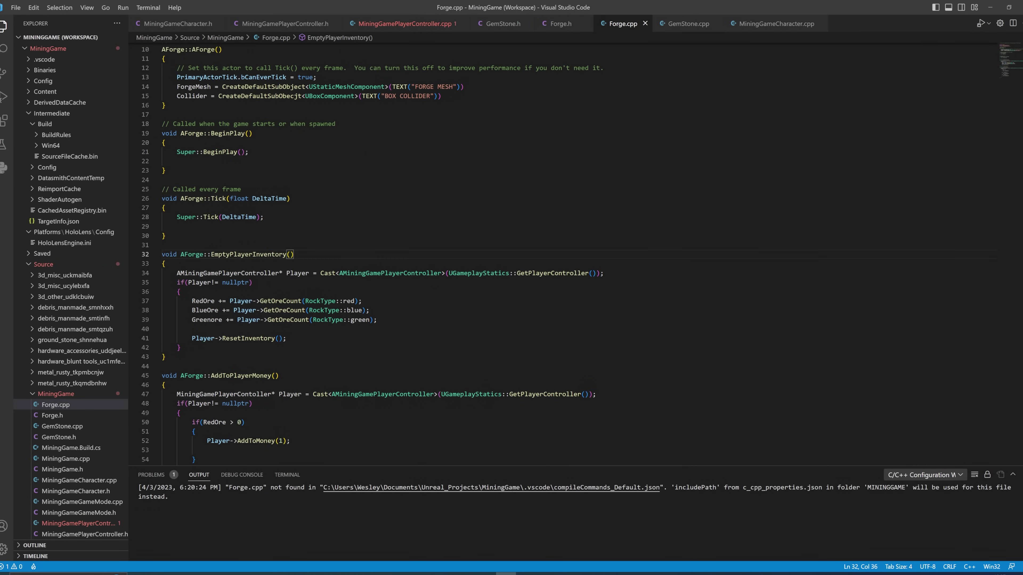
{"action": "scroll", "coordinate": [258, 282], "scroll_direction": "up", "scroll_amount": 3}
{"action": "left_click", "coordinate": [405, 24]}
{"action": "mouse_move", "coordinate": [306, 176]}
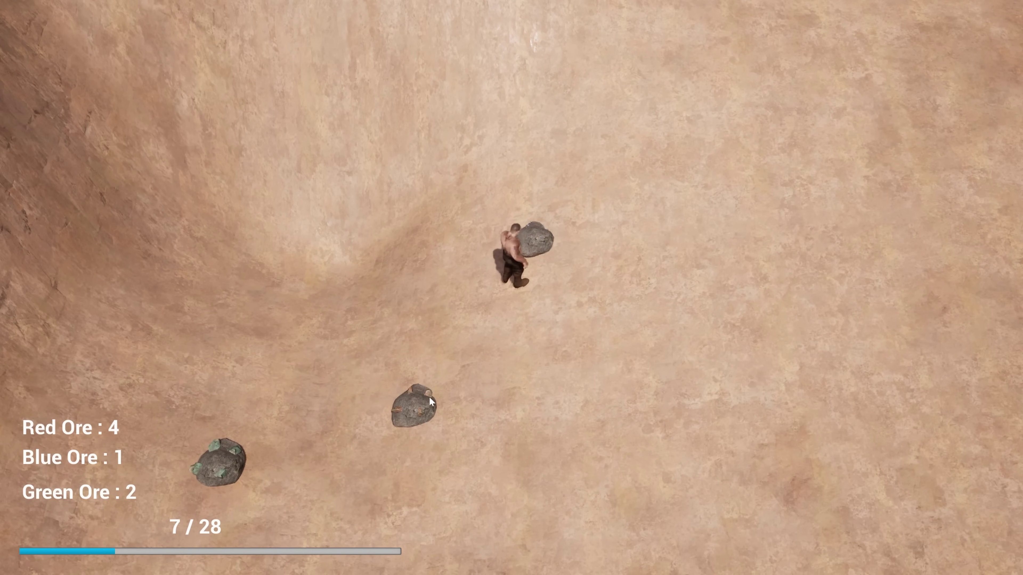
Step: Send the miner to the neighbouring rock in the running Unreal game to test mining
{"action": "left_click", "coordinate": [422, 403]}
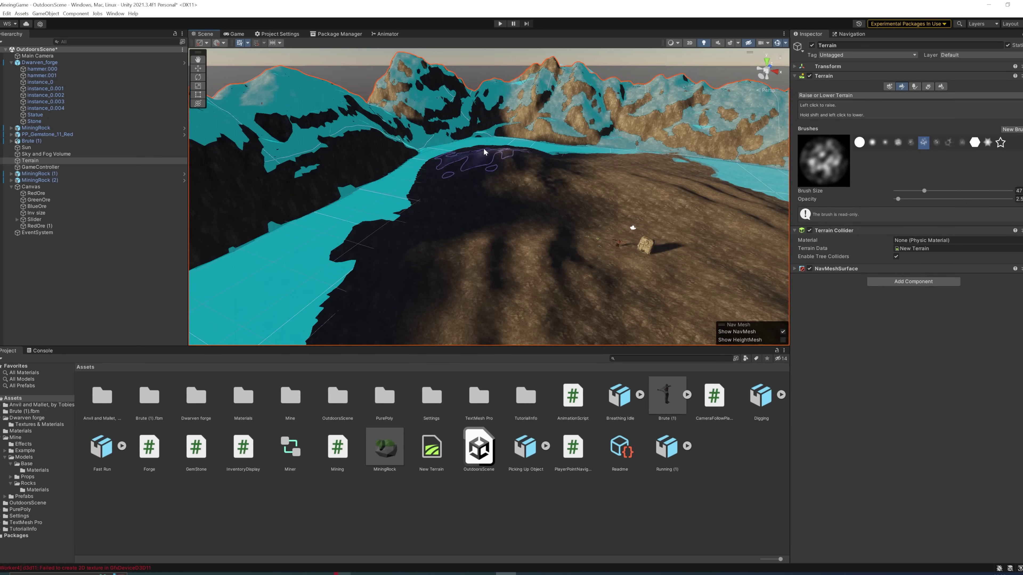
Step: Raise uneven hills on the Unity terrain around the forge with the patterned Raise or Lower Terrain brush
{"action": "right_click_drag", "start_coordinate": [551, 167], "coordinate": [660, 192]}
{"action": "left_click_drag", "start_coordinate": [660, 191], "coordinate": [694, 169]}
{"action": "right_click_drag", "start_coordinate": [694, 169], "coordinate": [651, 205]}
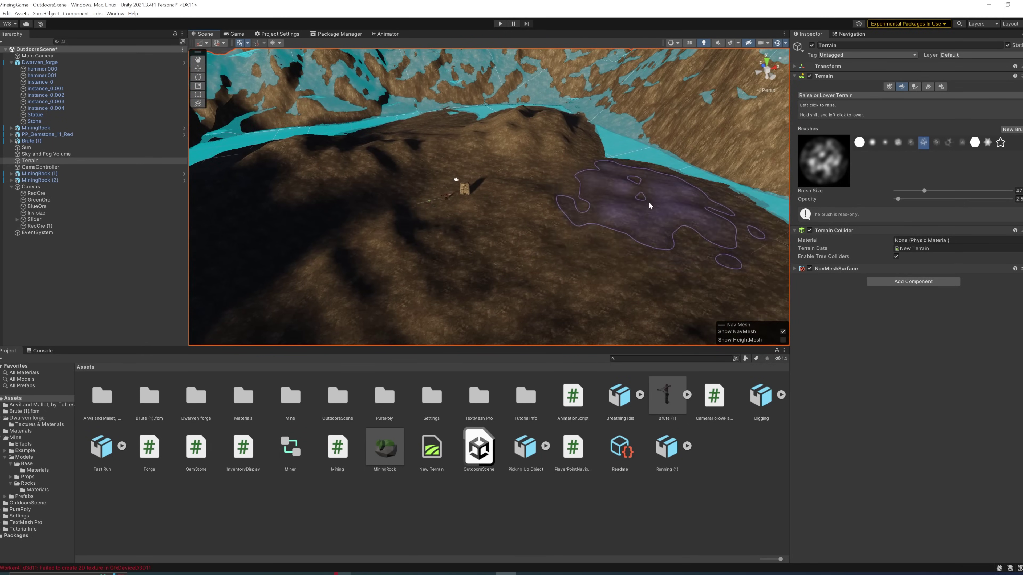
{"action": "right_click_drag", "start_coordinate": [660, 241], "coordinate": [504, 292]}
{"action": "left_click_drag", "start_coordinate": [505, 291], "coordinate": [391, 151]}
{"action": "mouse_move", "coordinate": [522, 154]}
{"action": "right_mouse_down"}
{"action": "mouse_move", "coordinate": [537, 158]}
{"action": "mouse_move", "coordinate": [548, 140]}
{"action": "right_mouse_up"}
{"action": "key", "text": "w"}
Step: Select the Terrain and open its NavMeshSurface component settings
{"action": "left_click", "coordinate": [30, 161]}
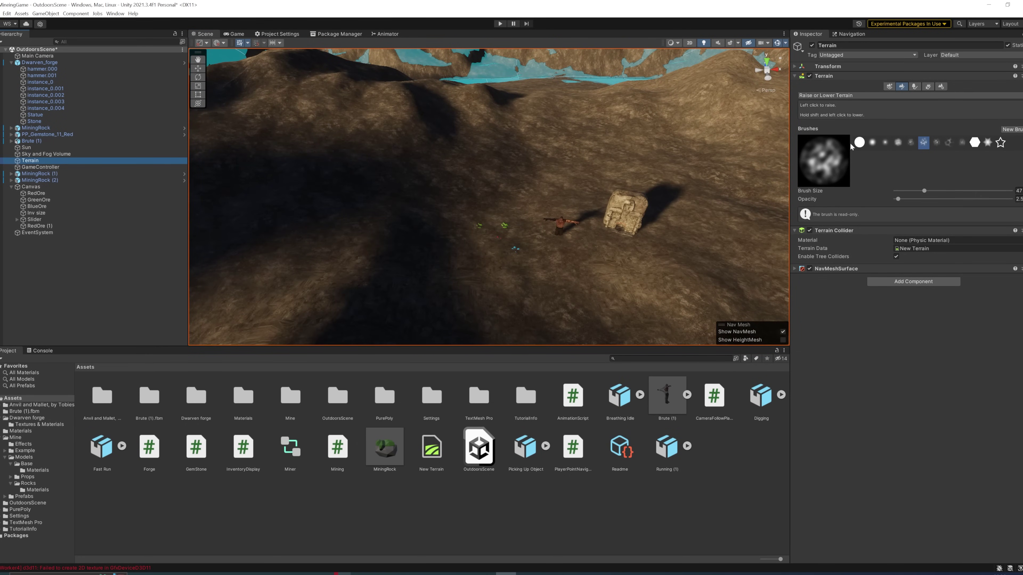
{"action": "left_click", "coordinate": [838, 268]}
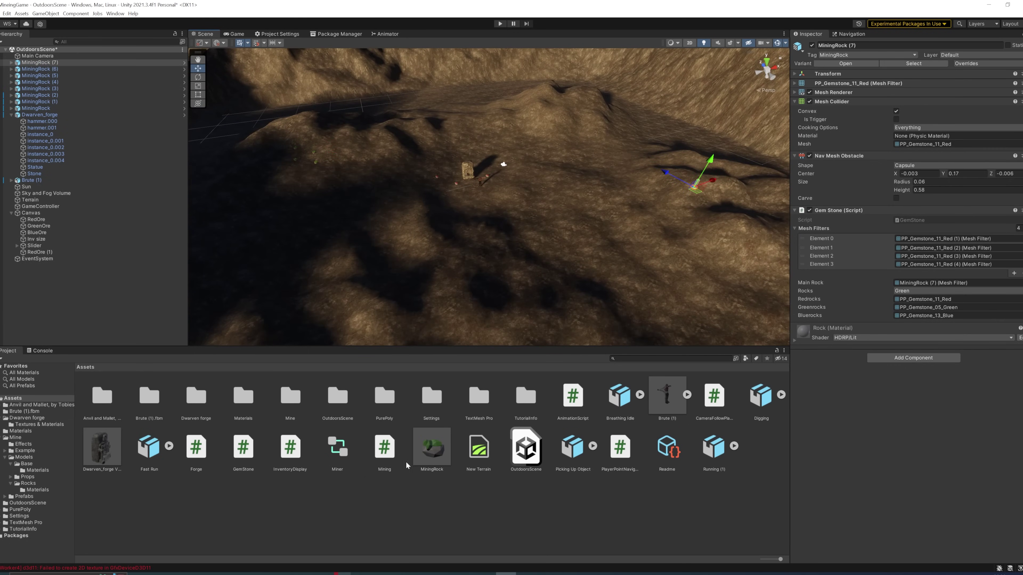
Step: Check the Bluerocks mesh reference of MiningRock (7) and examine the surrounding terrain
{"action": "left_click", "coordinate": [914, 317]}
{"action": "right_click_drag", "start_coordinate": [605, 218], "coordinate": [461, 201]}
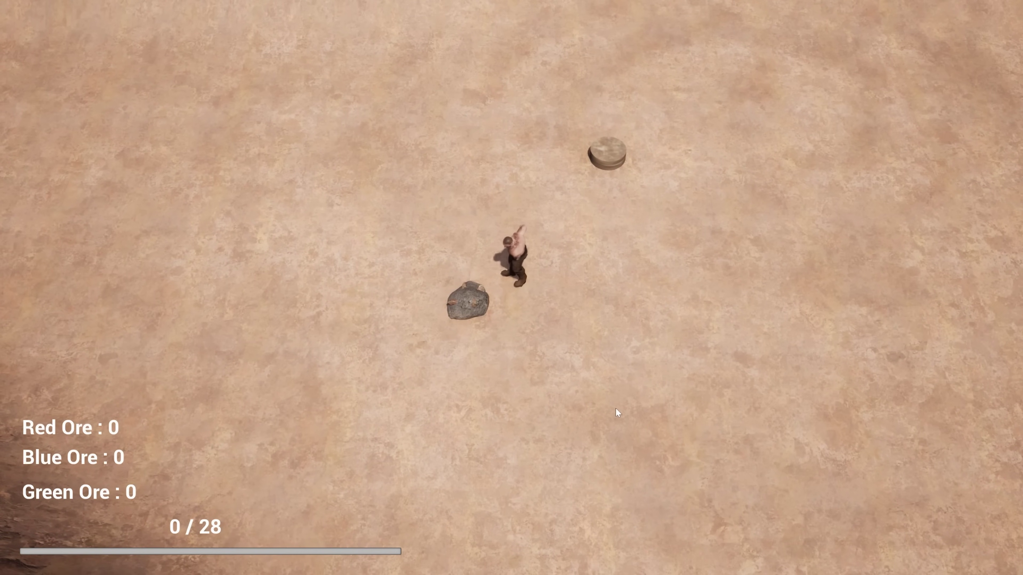
Step: Walk the miner away from the rock in the running Unreal game to test movement
{"action": "left_click", "coordinate": [681, 453]}
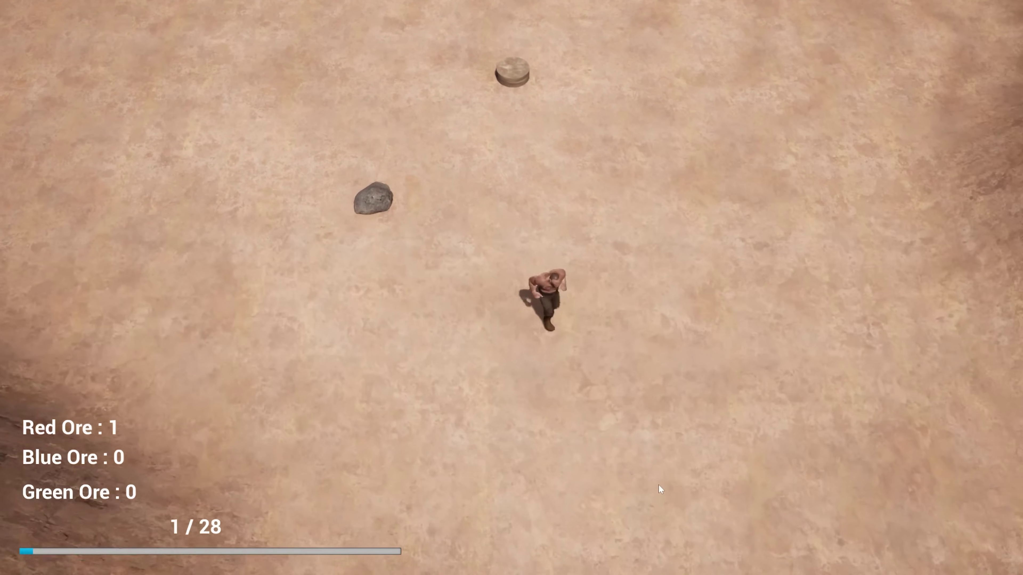
{"action": "left_click", "coordinate": [618, 490]}
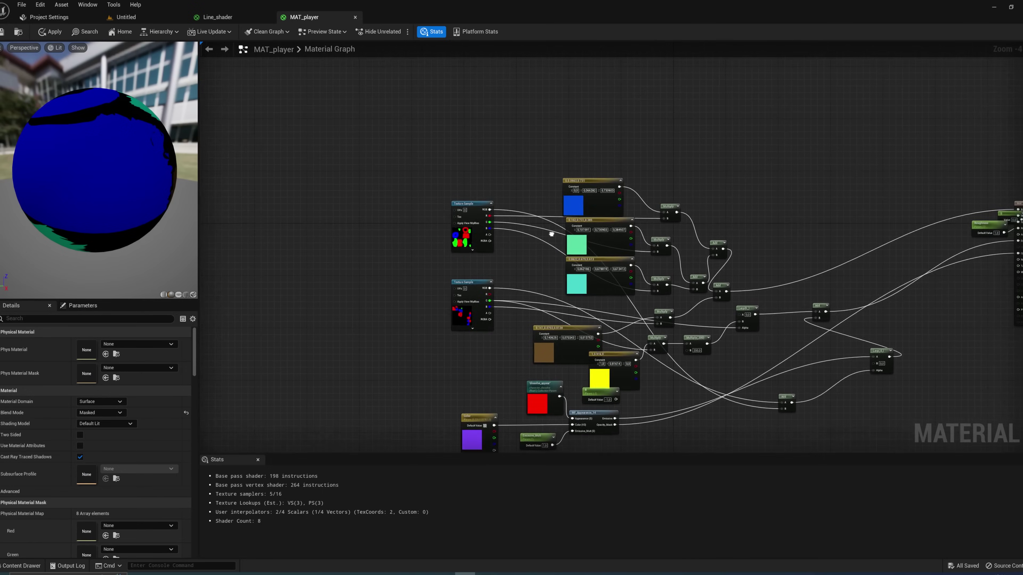
Step: Examine the node graphs of the MAT_player and Line_shader materials
{"action": "right_click_drag", "start_coordinate": [567, 238], "coordinate": [388, 201]}
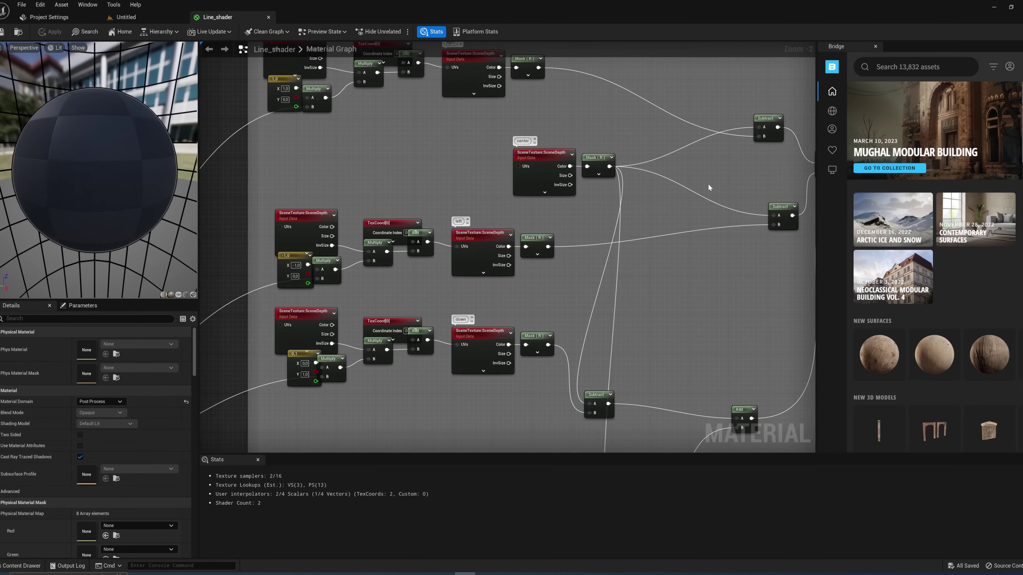
{"action": "right_click_drag", "start_coordinate": [701, 192], "coordinate": [632, 235]}
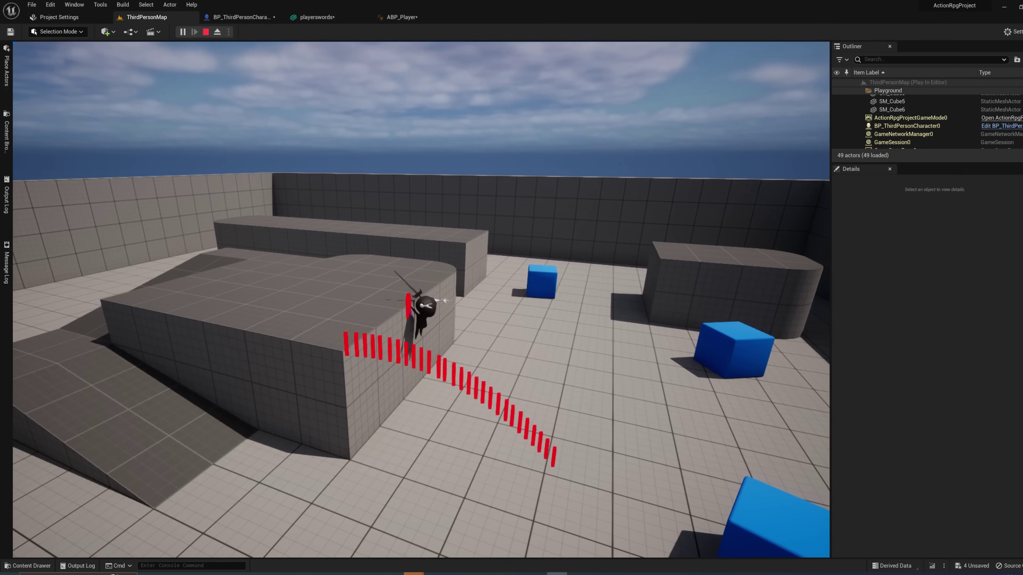
Step: Playtest the sword character's running, jumping and dashing in the Unreal ThirdPersonMap and the dark Unity action game
{"action": "key", "text": "space"}
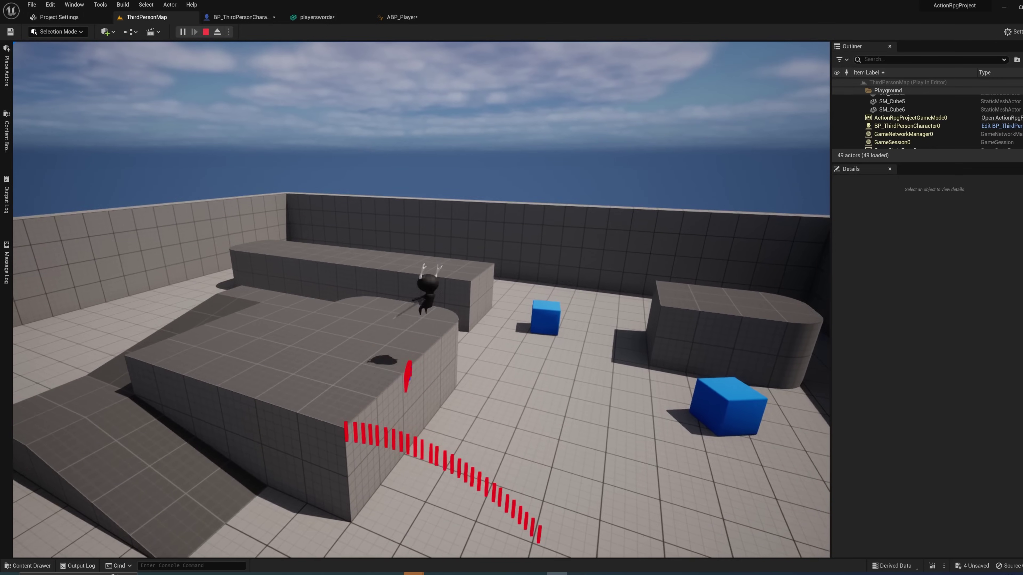
{"action": "key", "text": "space"}
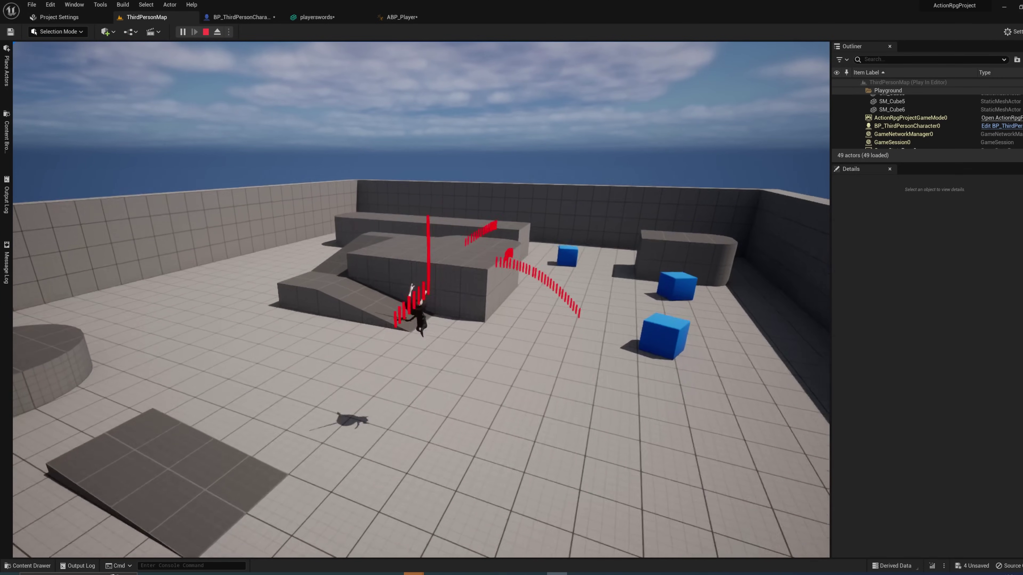
{"action": "key", "text": "a"}
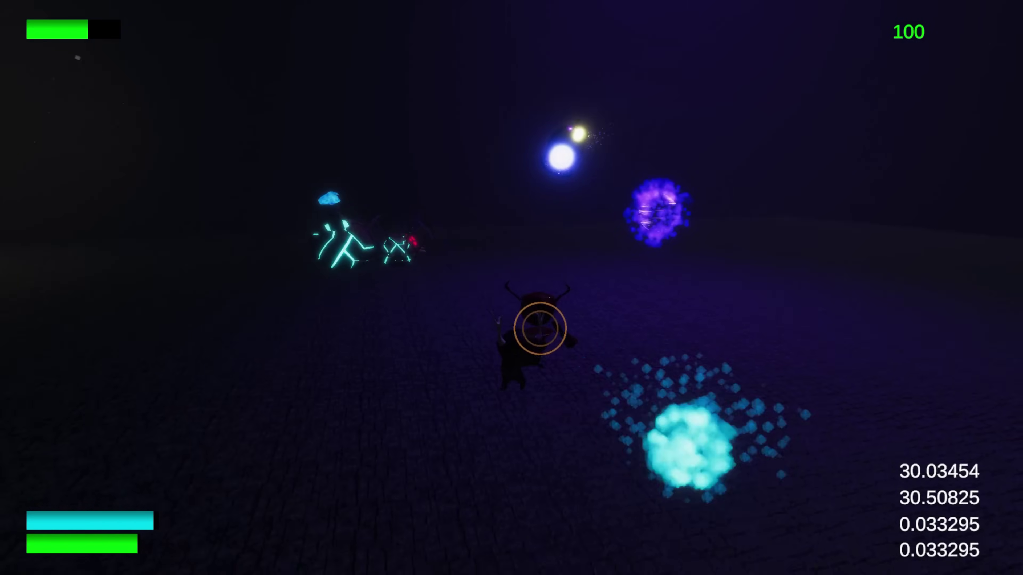
{"action": "key", "text": "shift"}
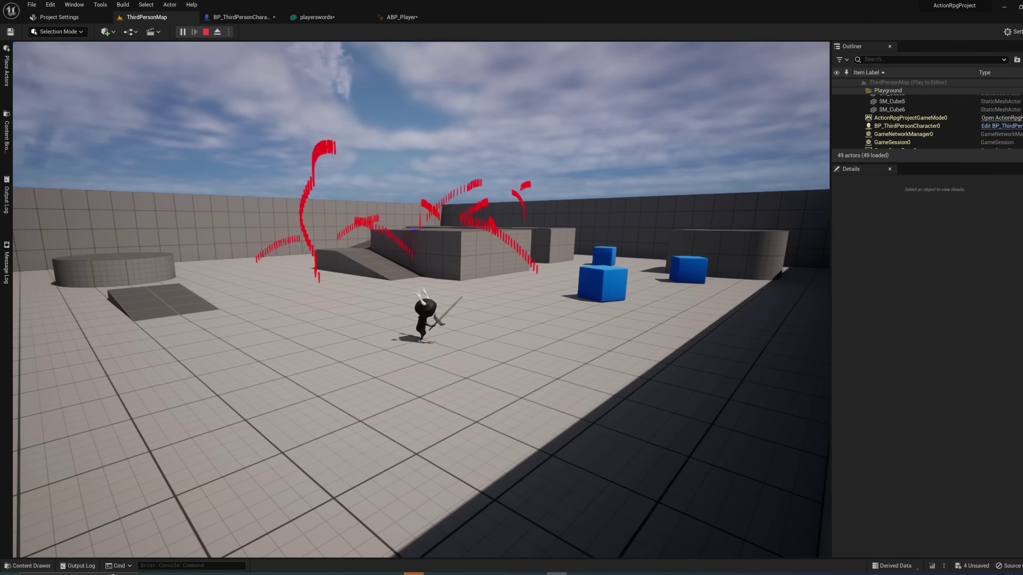
{"action": "key", "text": "a"}
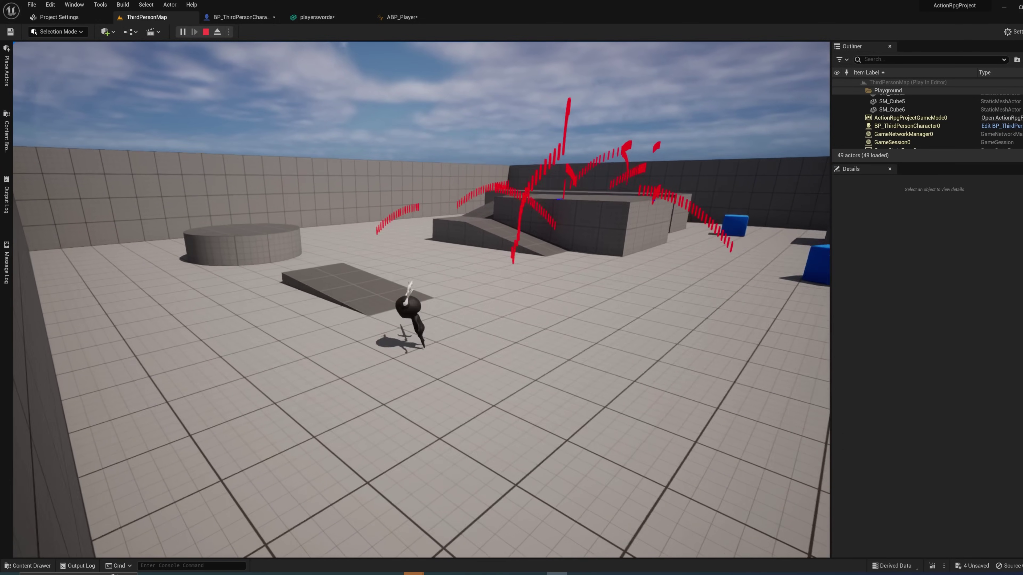
{"action": "key", "text": "w"}
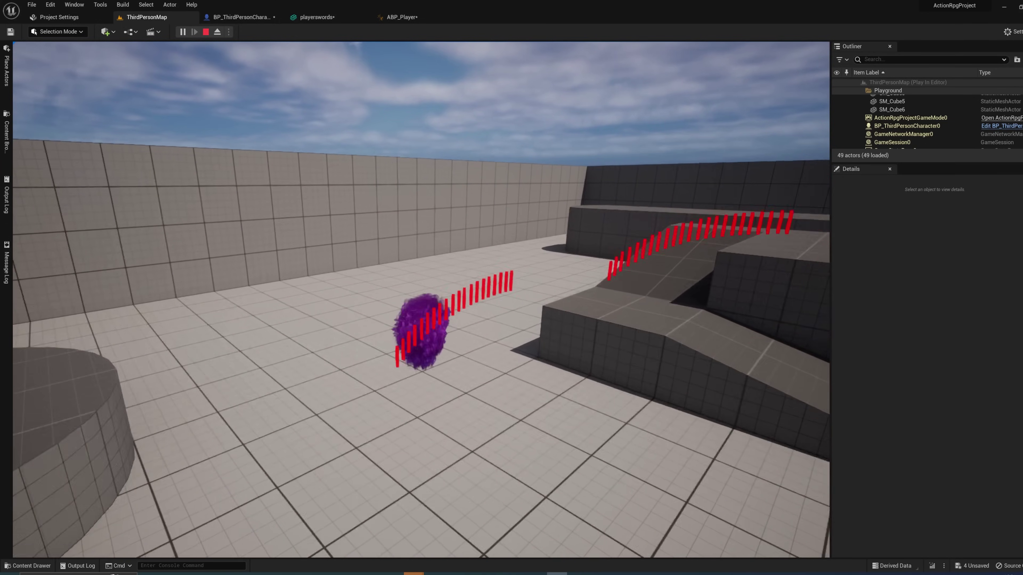
{"action": "key", "text": "w"}
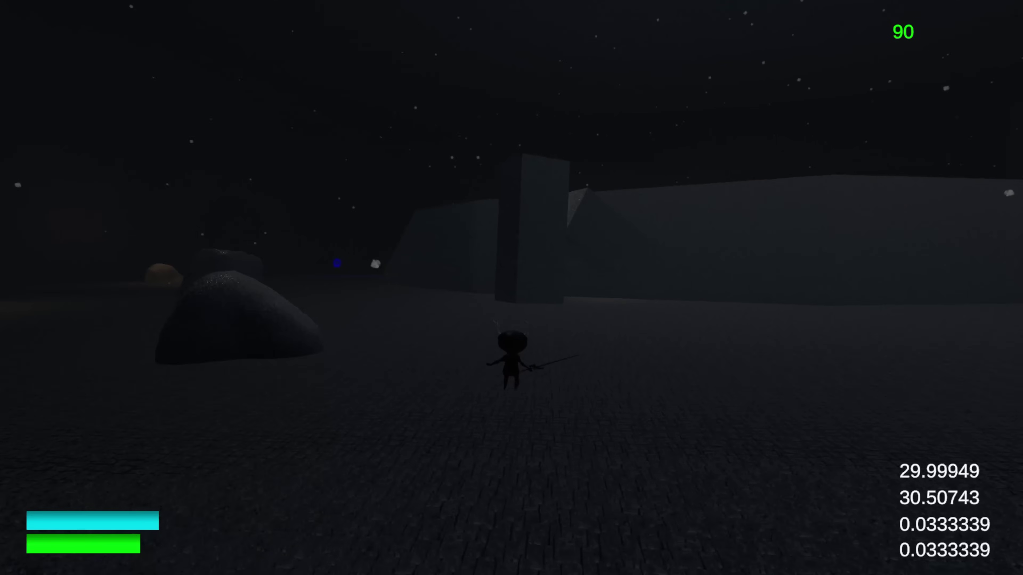
{"action": "key", "text": "w"}
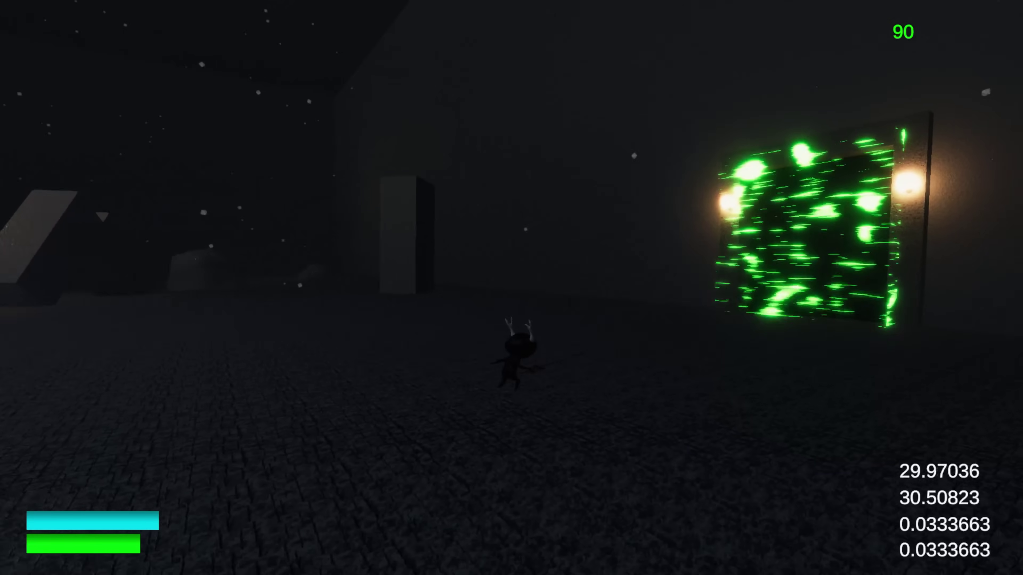
{"action": "key", "text": "w"}
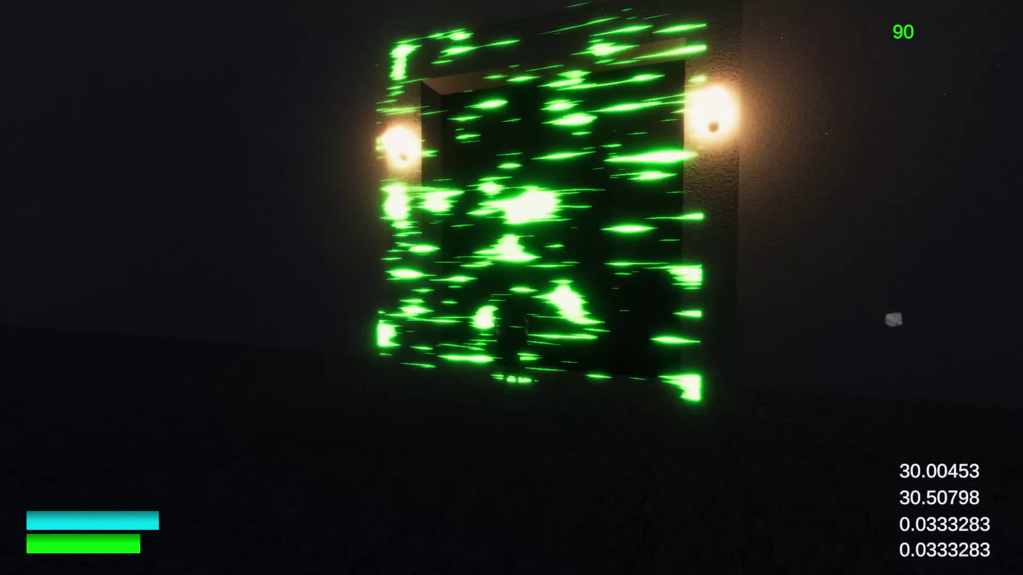
{"action": "key", "text": "w"}
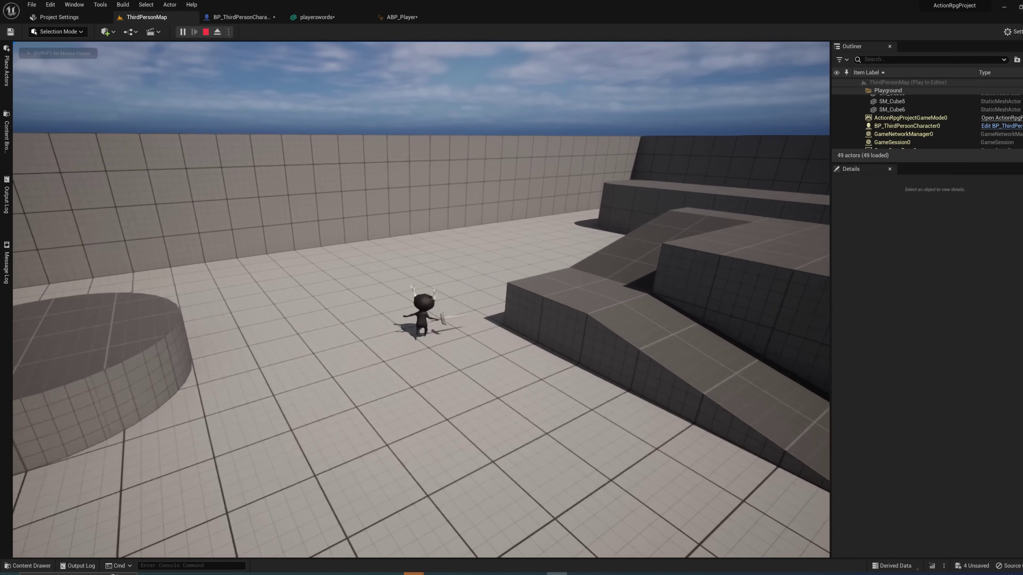
{"action": "key", "text": "w"}
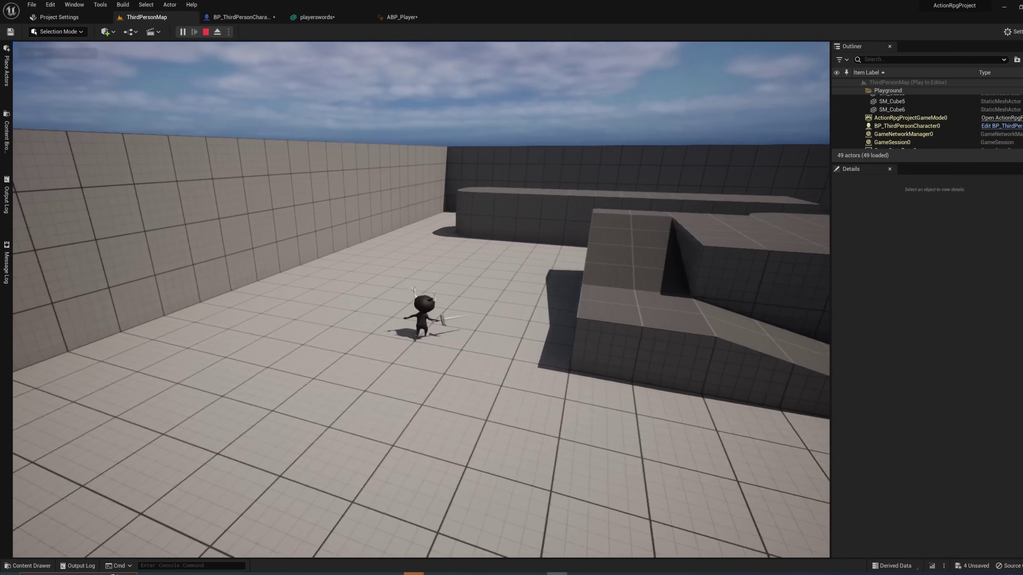